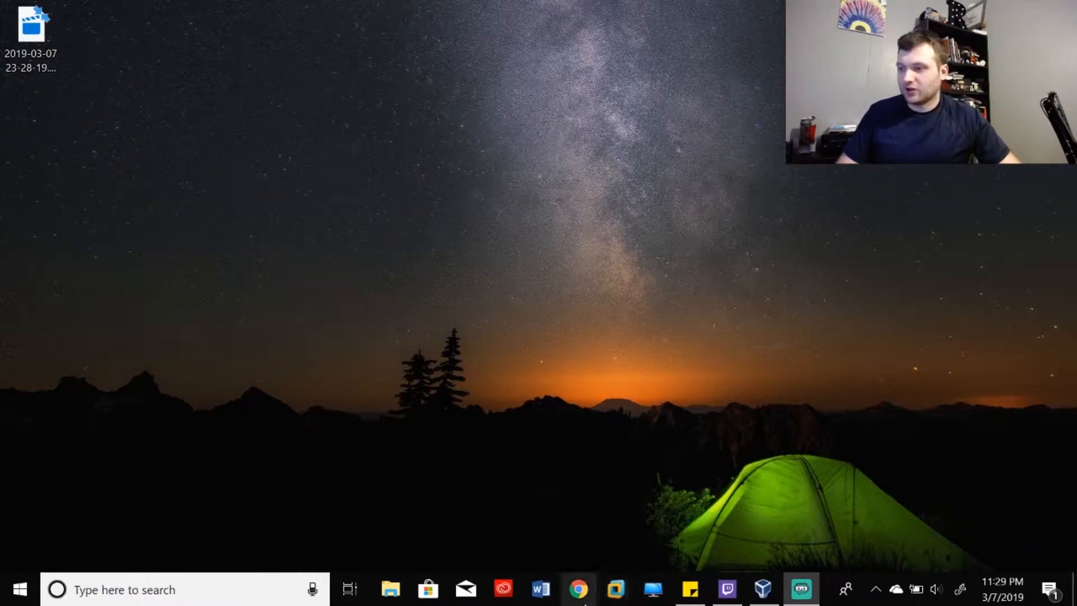
# - Search Google for 'windows iso' in Chrome and open Microsoft's Download Windows 10 page
pyautogui.click(579, 596)
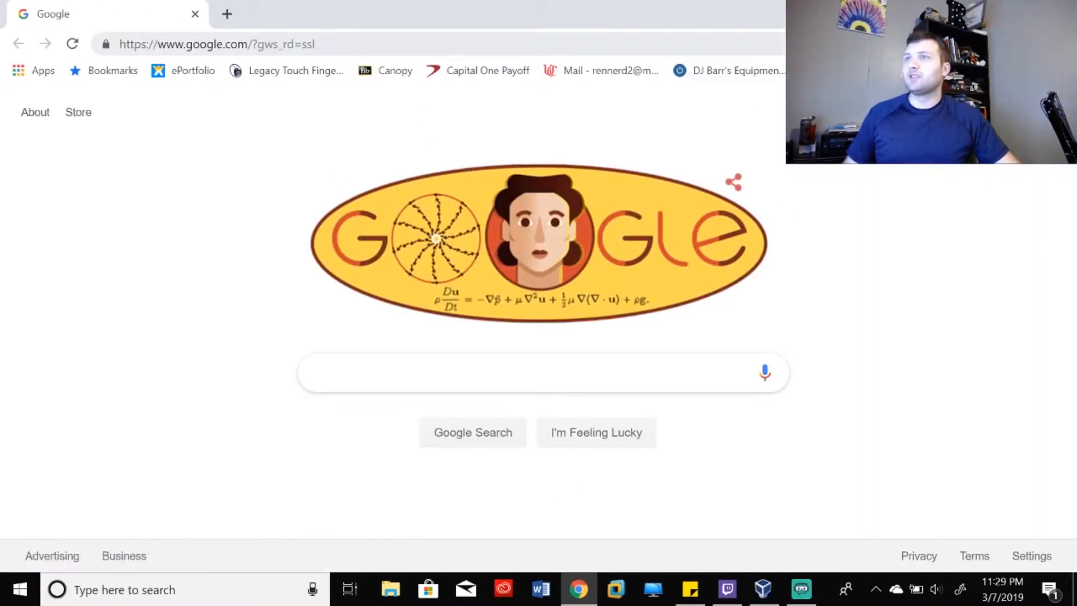
pyautogui.click(454, 373)
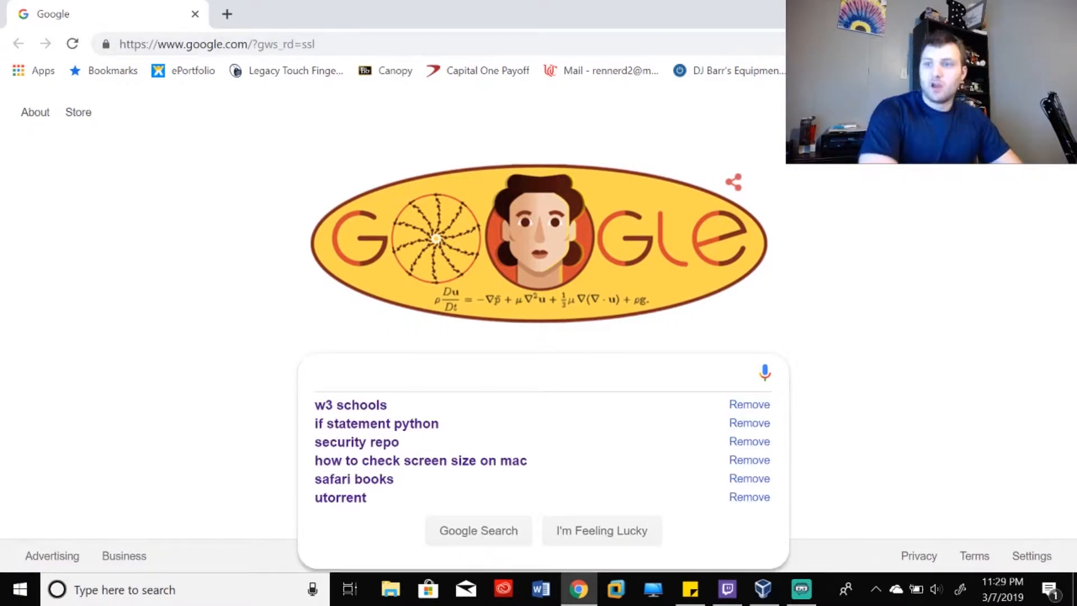
pyautogui.write('windows iso')
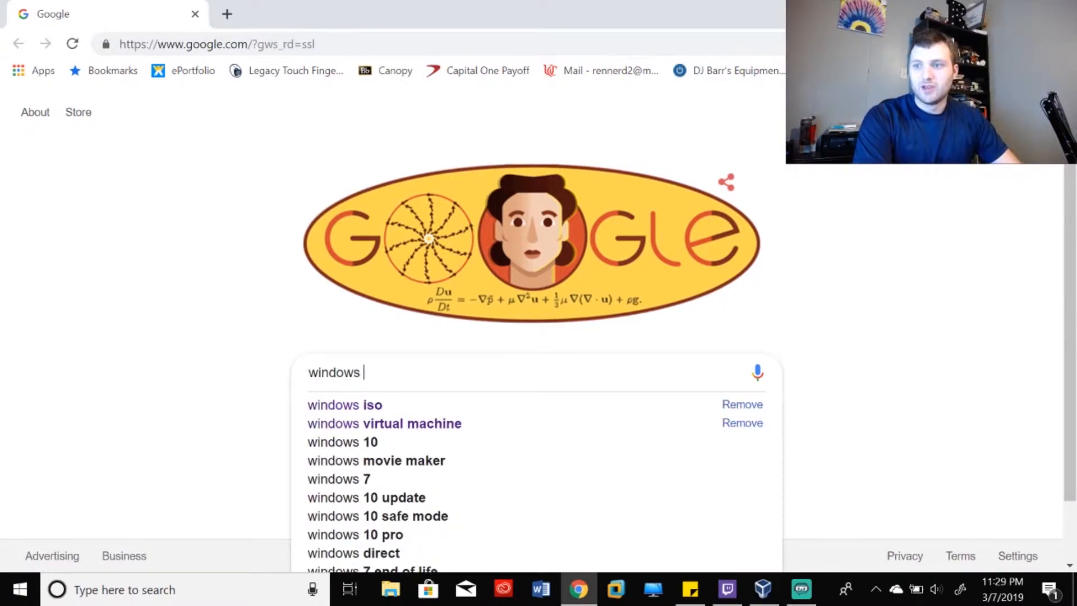
pyautogui.press('Return')
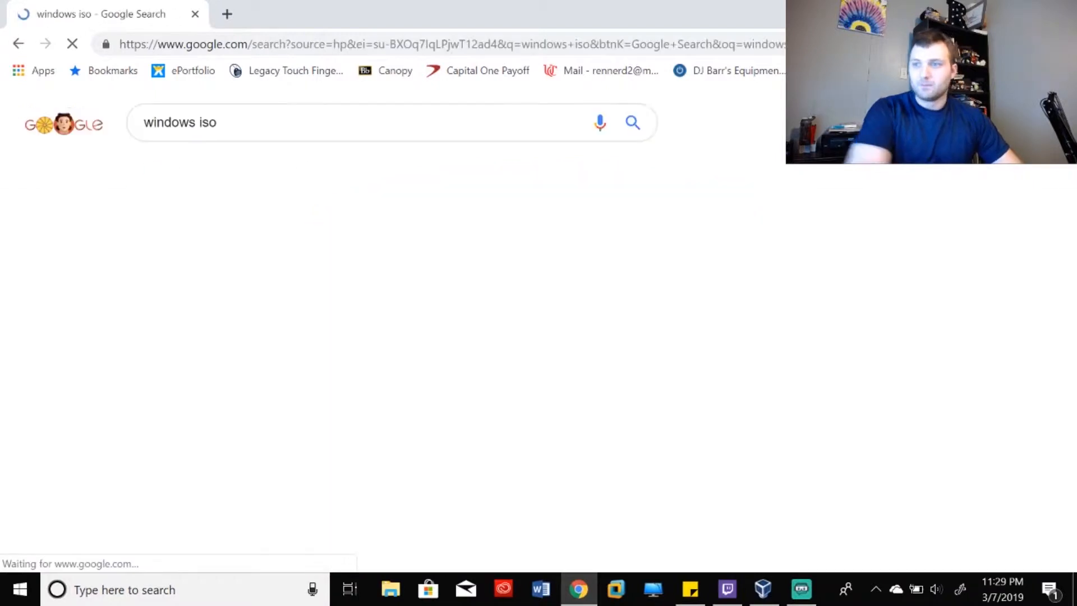
pyautogui.click(300, 247)
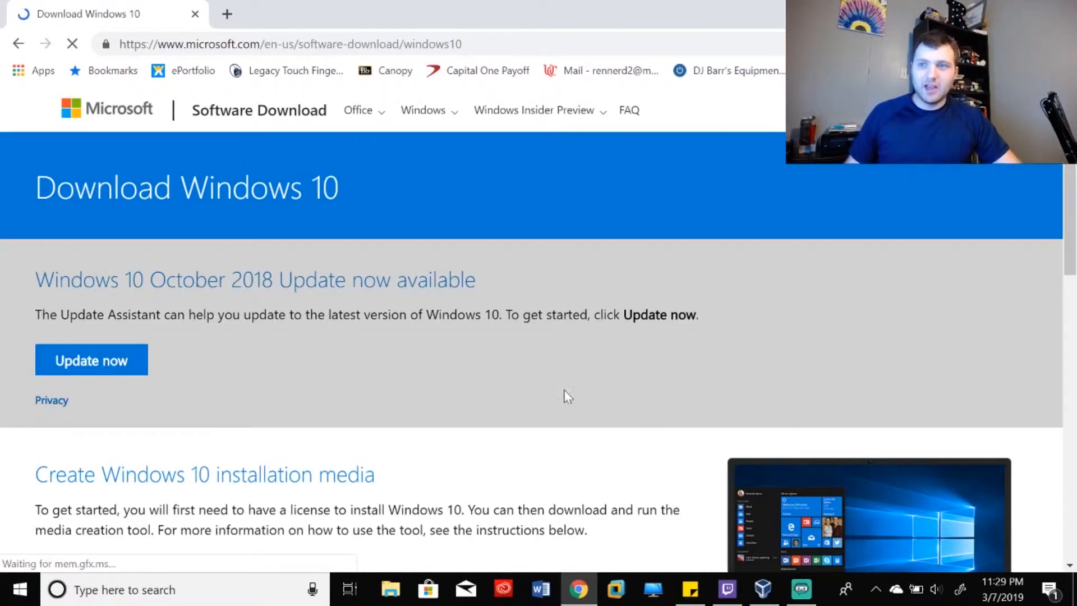
pyautogui.scroll(-2, 409, 342)
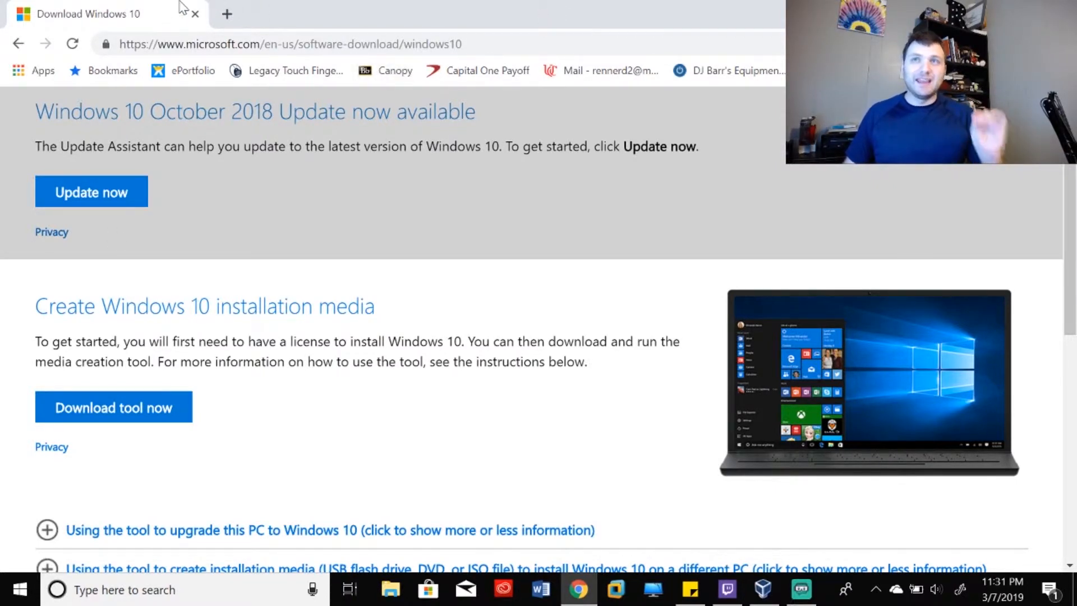
# - Close the browser and bring up VirtualBox Manager from the taskbar
pyautogui.click(195, 14)
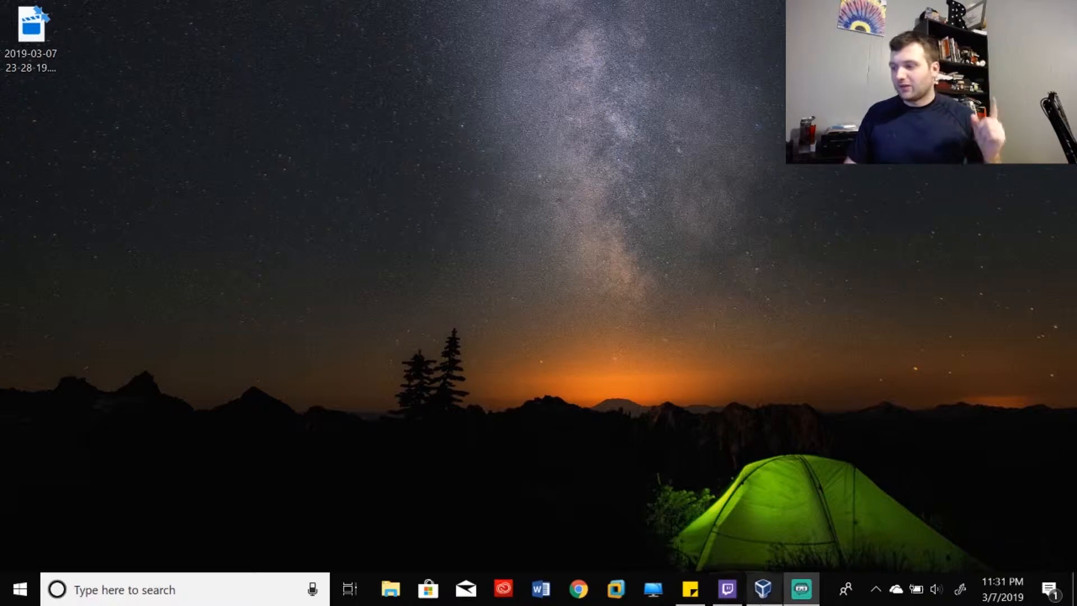
pyautogui.click(762, 589)
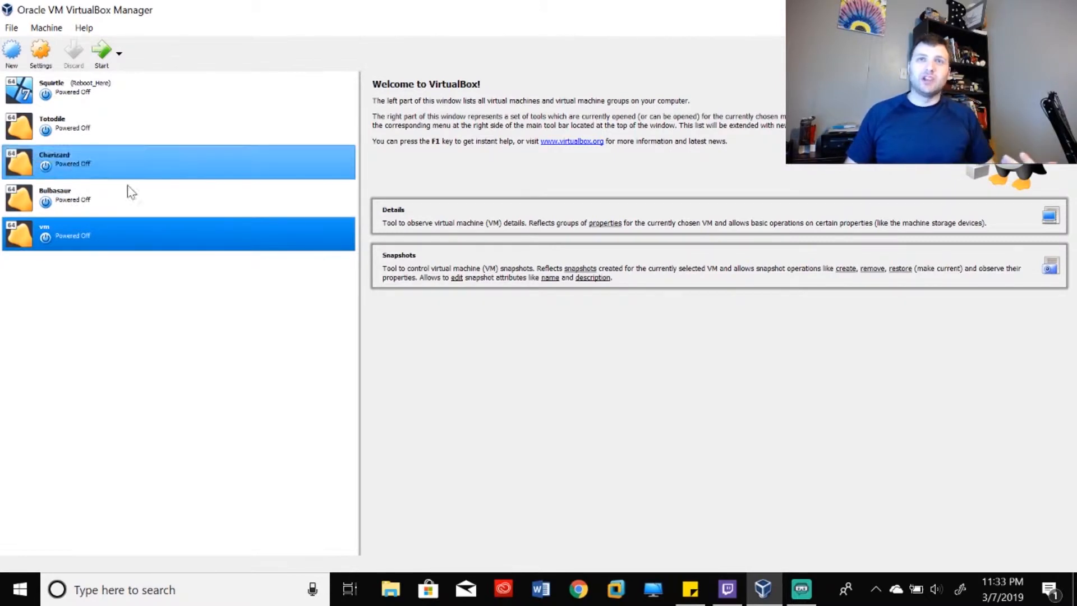
# - Create a new machine named MewTwo with version Windows 10 (64-bit) and continue to memory size
pyautogui.click(13, 51)
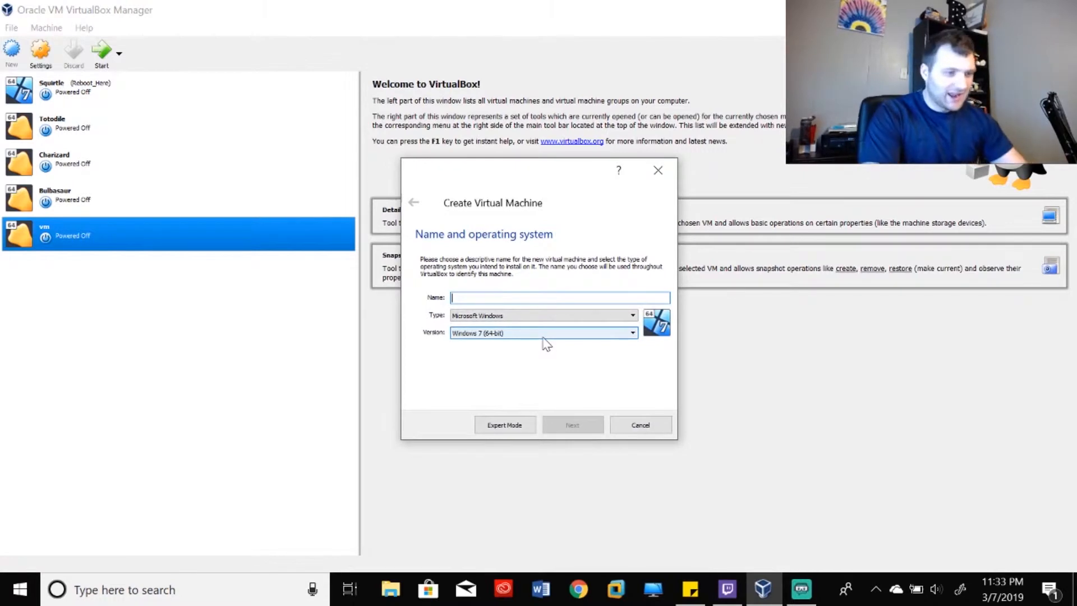
pyautogui.write('MewTwo')
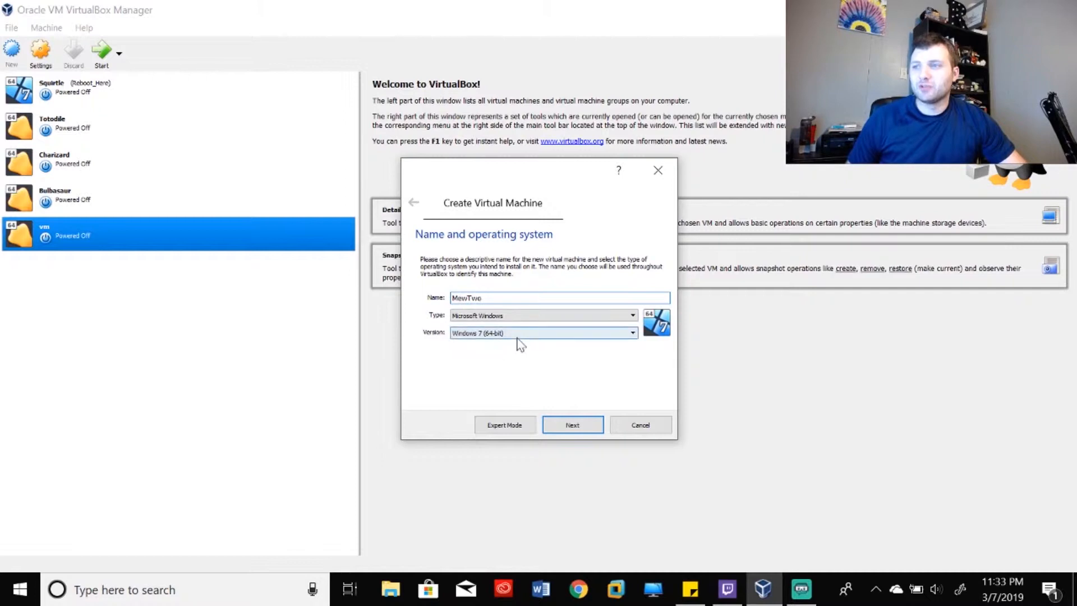
pyautogui.click(498, 334)
pyautogui.scroll(-3, 521, 402)
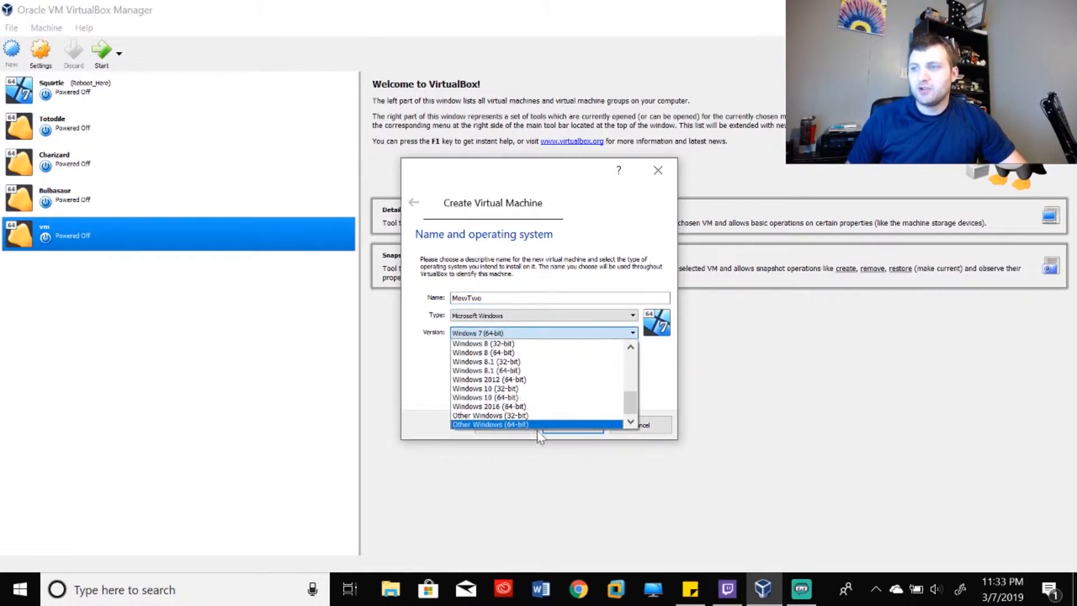
pyautogui.scroll(3, 535, 418)
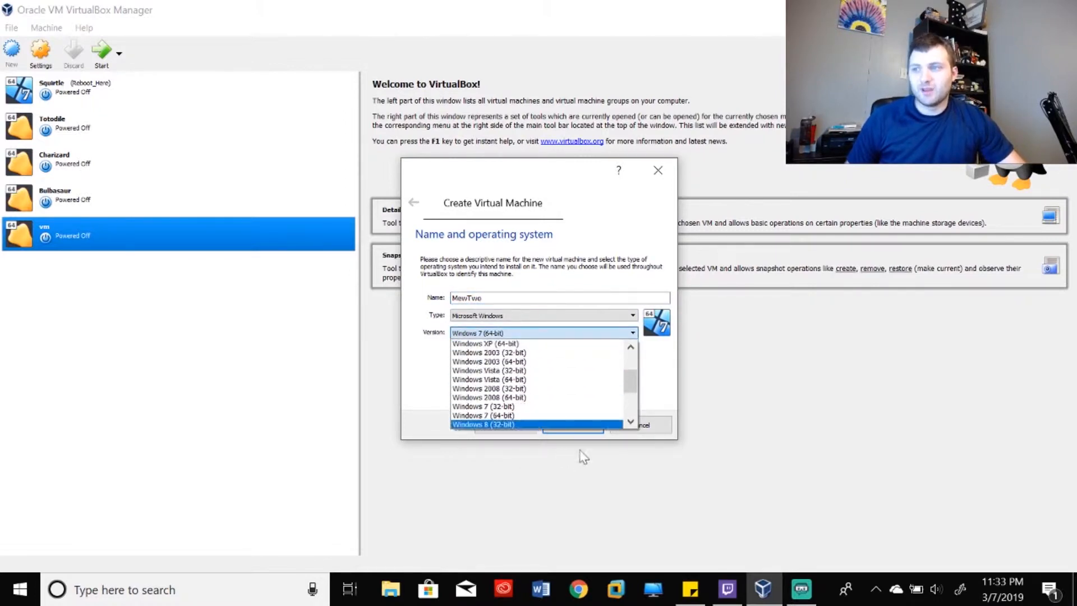
pyautogui.scroll(2, 546, 373)
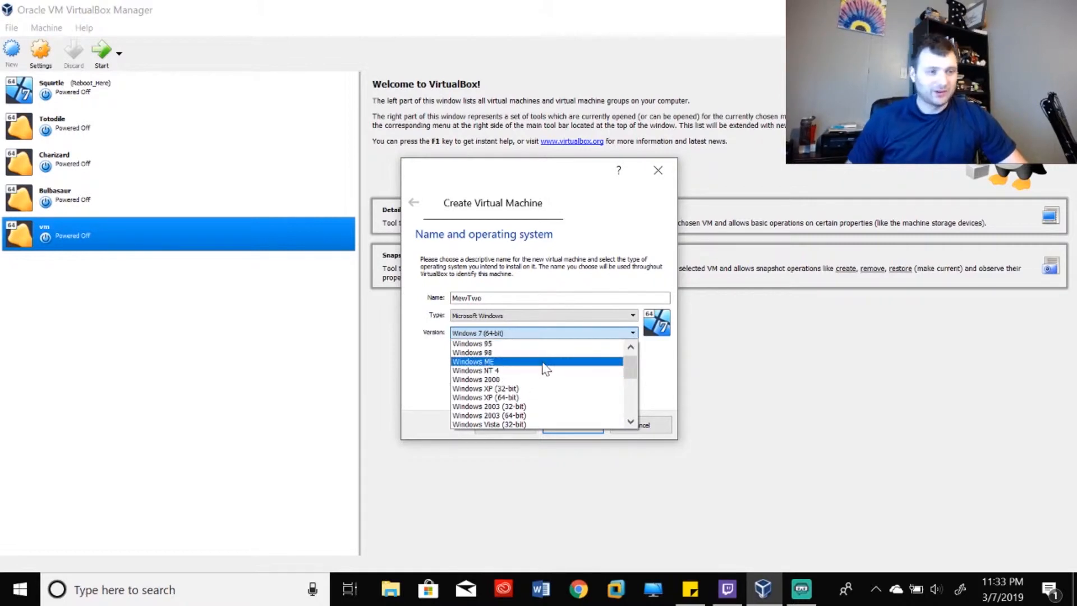
pyautogui.scroll(-5, 541, 370)
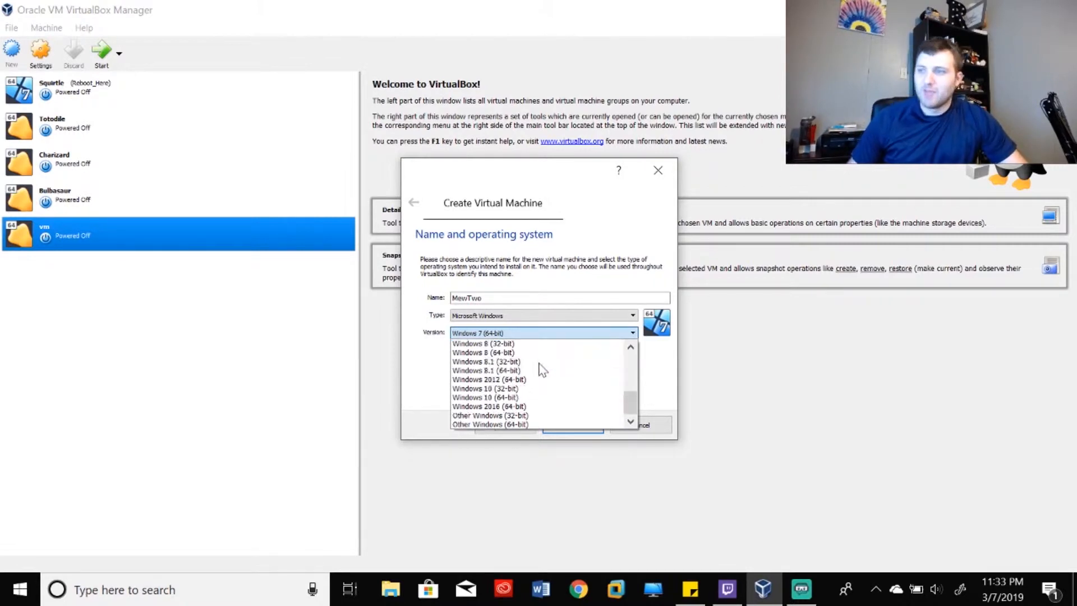
pyautogui.click(516, 398)
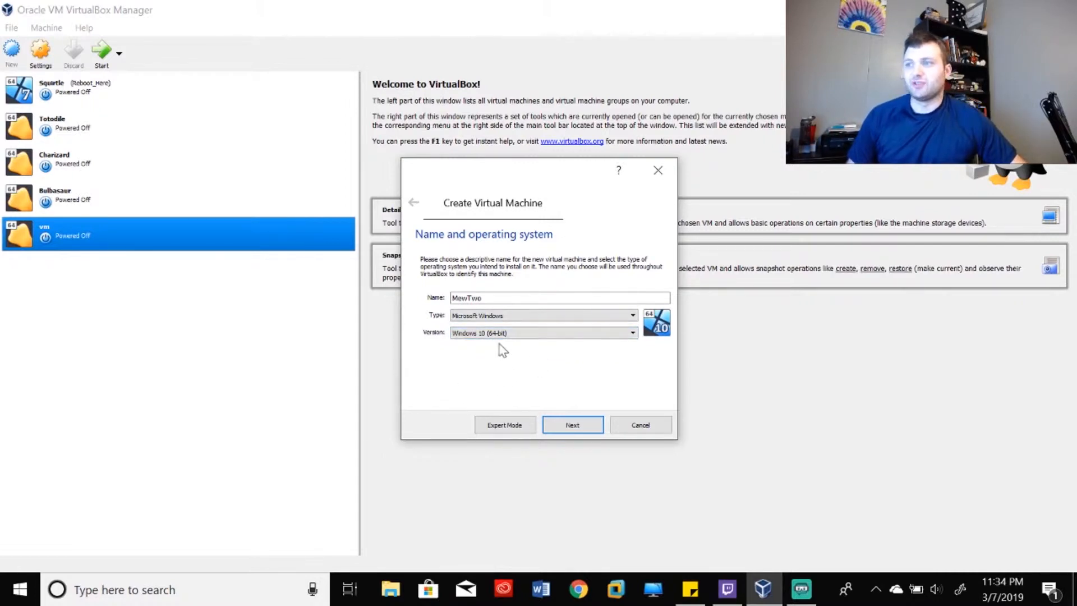
pyautogui.click(579, 423)
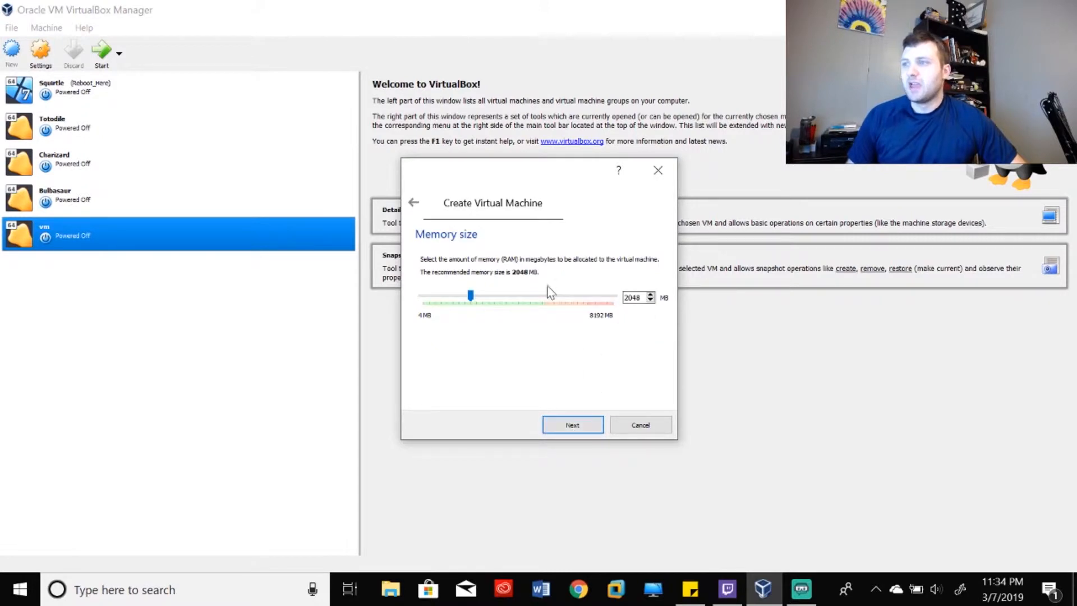
# - Allocate about 3939 MB of memory and start a new dynamically allocated virtual hard disk
pyautogui.moveTo(472, 303); pyautogui.dragTo(515, 303)
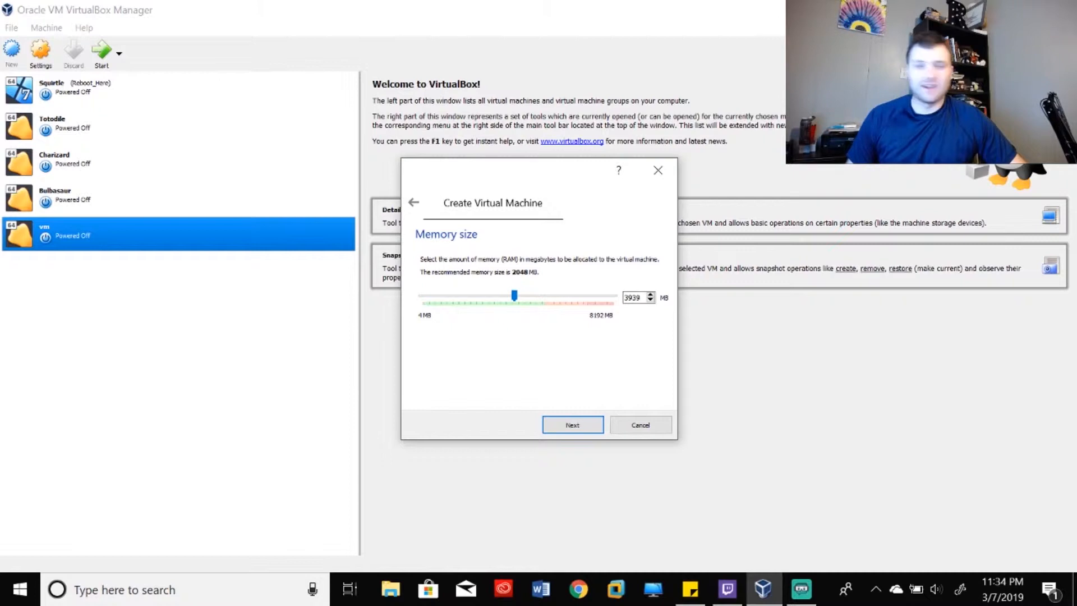
pyautogui.click(577, 421)
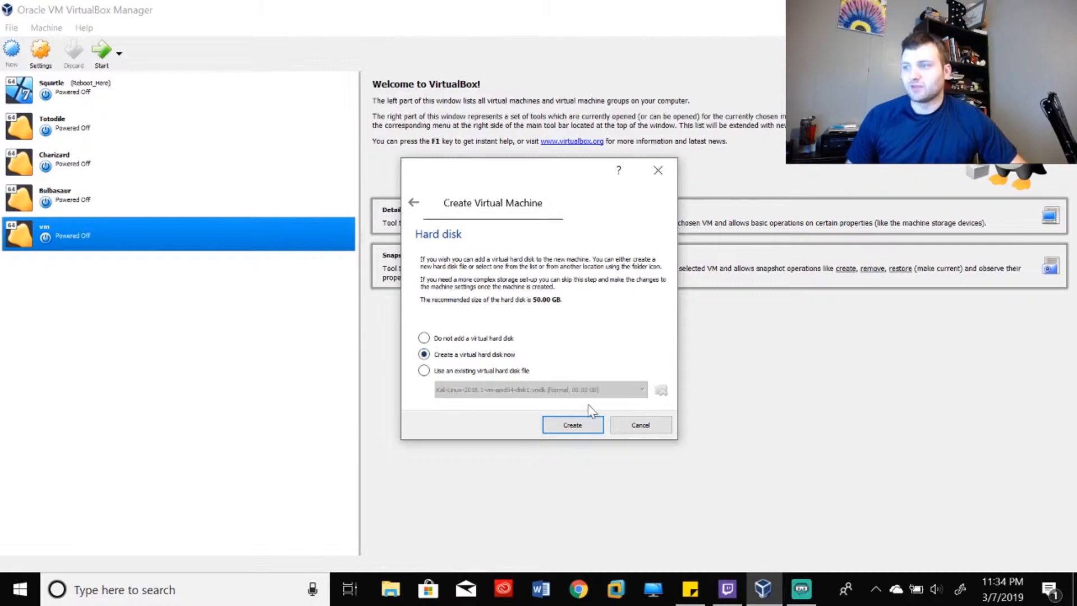
pyautogui.click(577, 428)
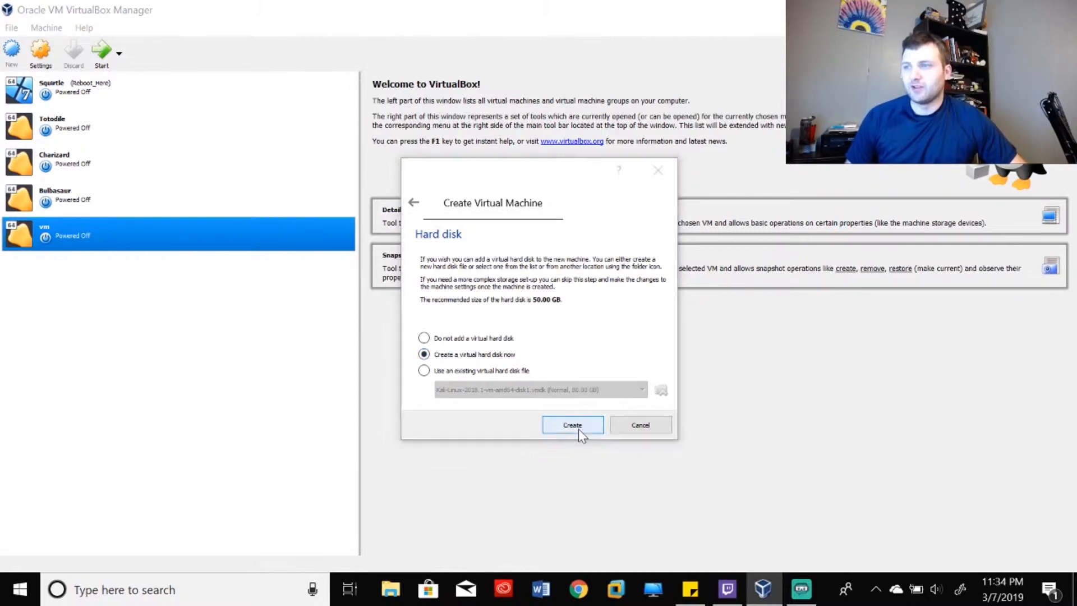
pyautogui.click(560, 451)
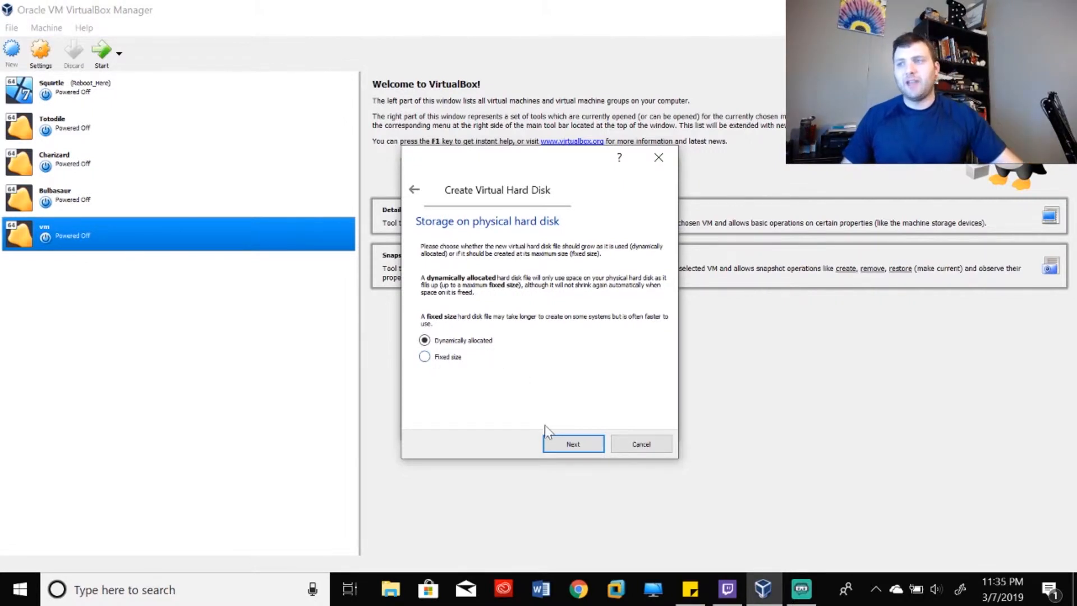
# - Browse the disk file location to drive D: and create a new folder there
pyautogui.click(566, 444)
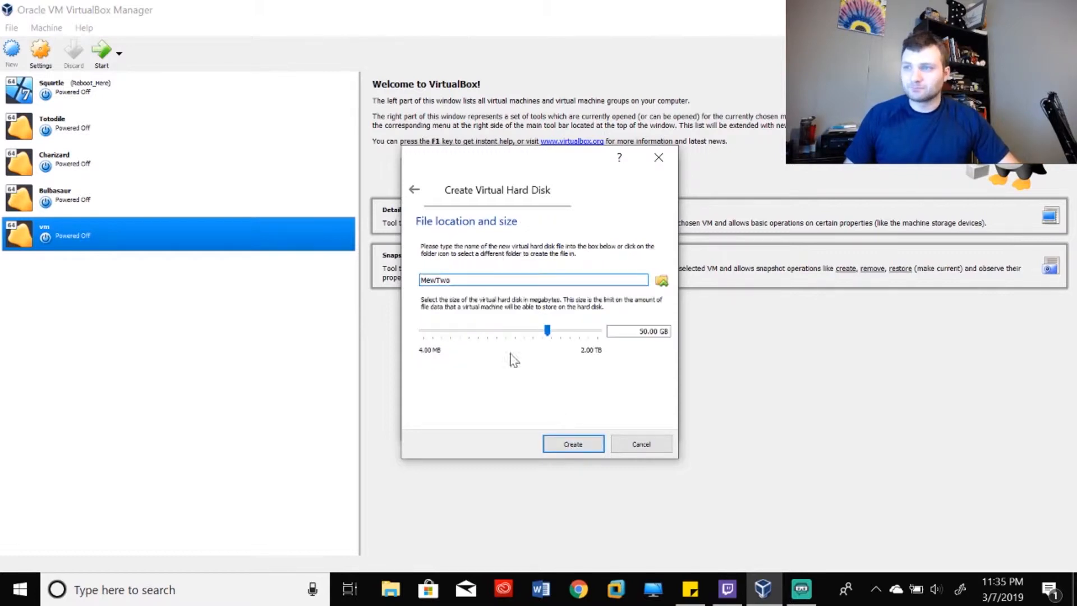
pyautogui.click(457, 280)
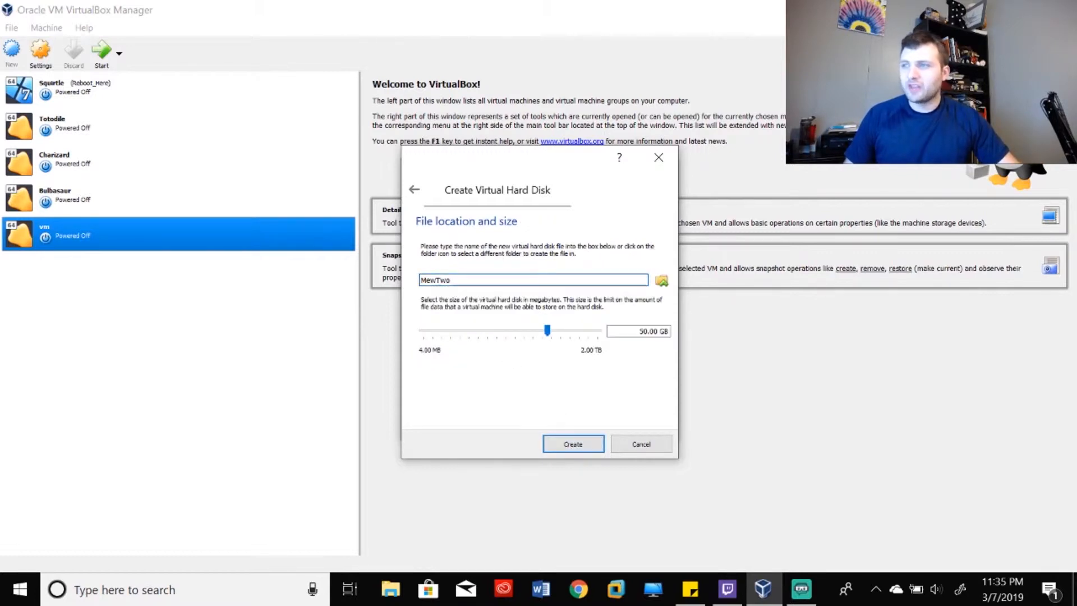
pyautogui.click(662, 281)
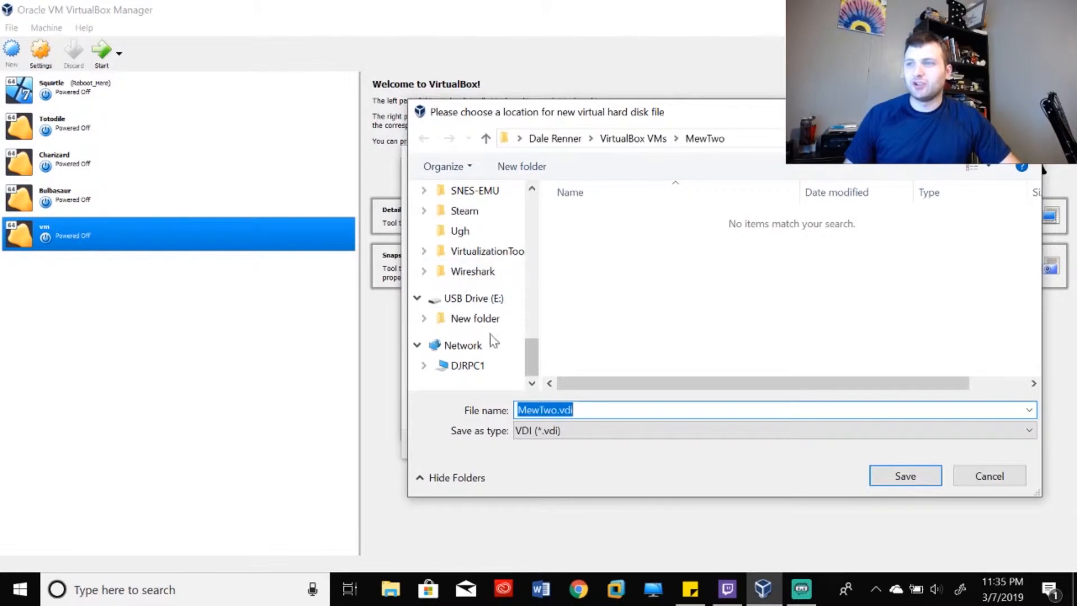
pyautogui.scroll(2, 480, 307)
pyautogui.scroll(8, 480, 307)
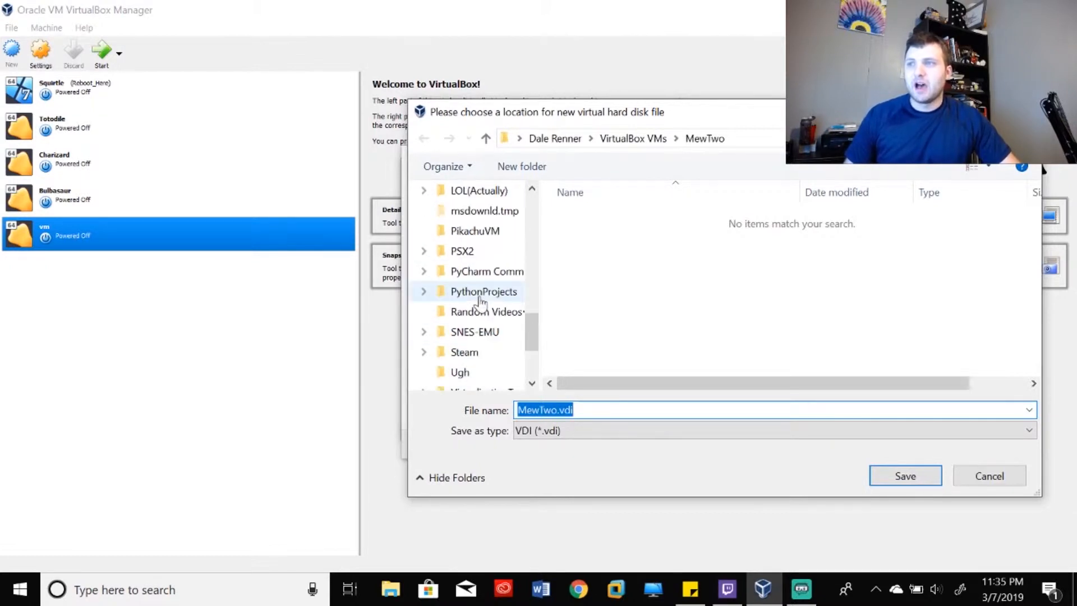
pyautogui.click(476, 238)
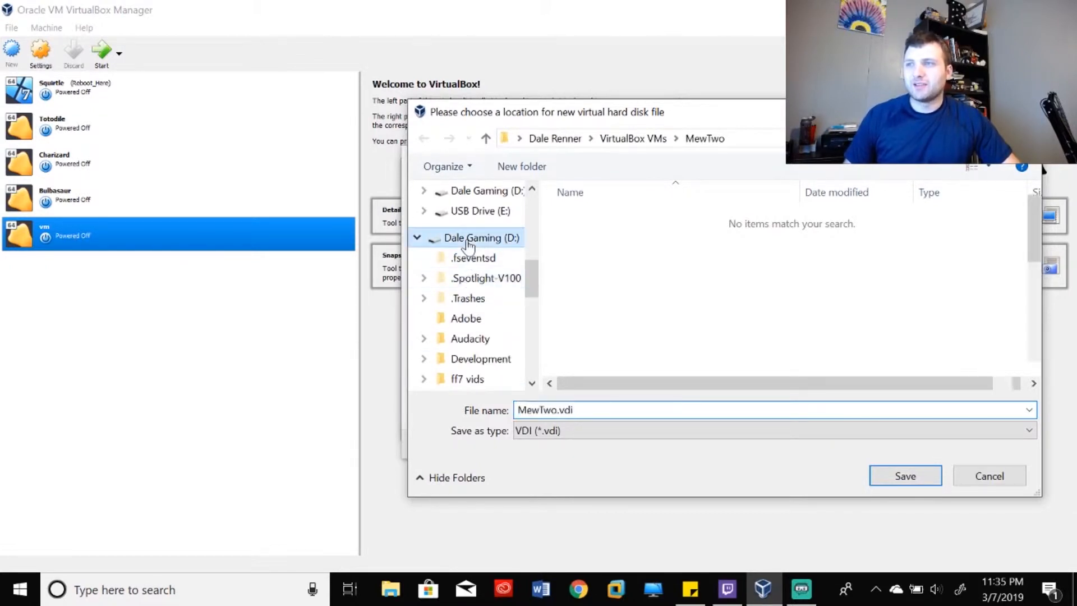
pyautogui.scroll(-5, 586, 246)
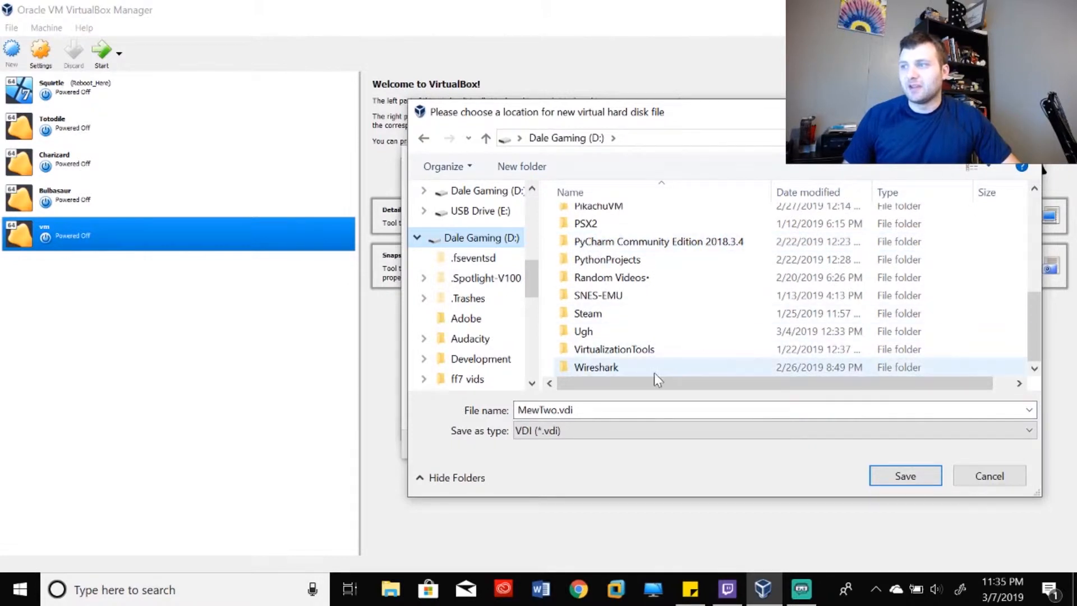
pyautogui.scroll(4, 632, 326)
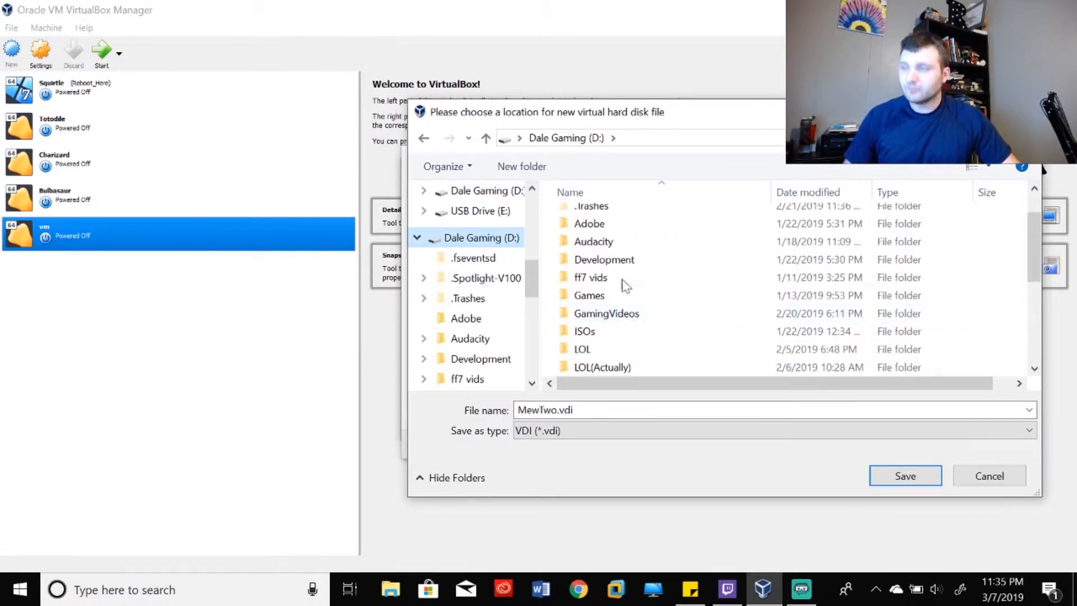
pyautogui.click(521, 166)
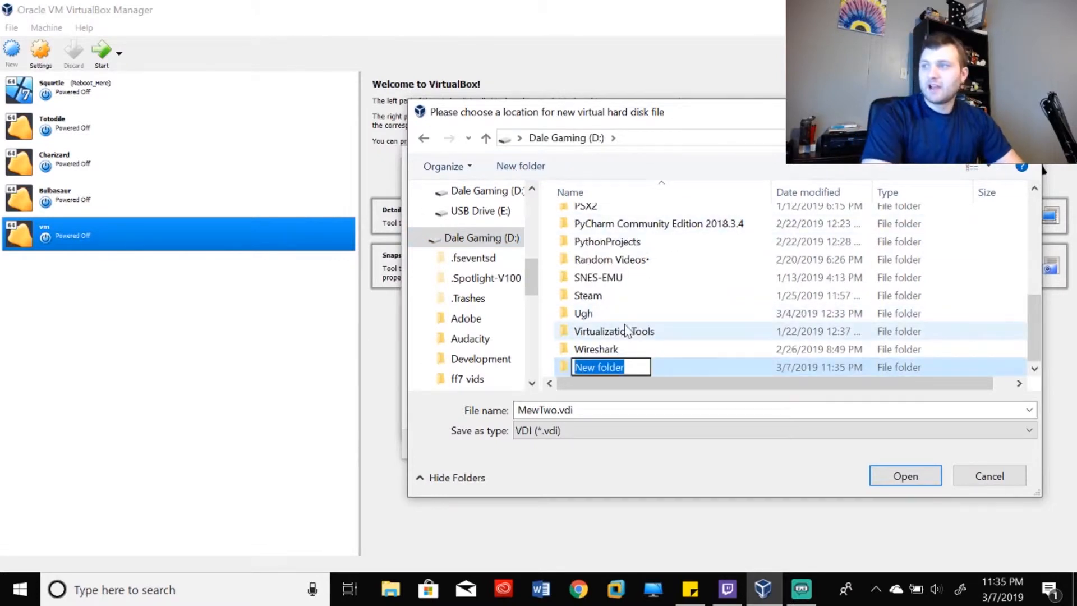
pyautogui.scroll(1, 627, 330)
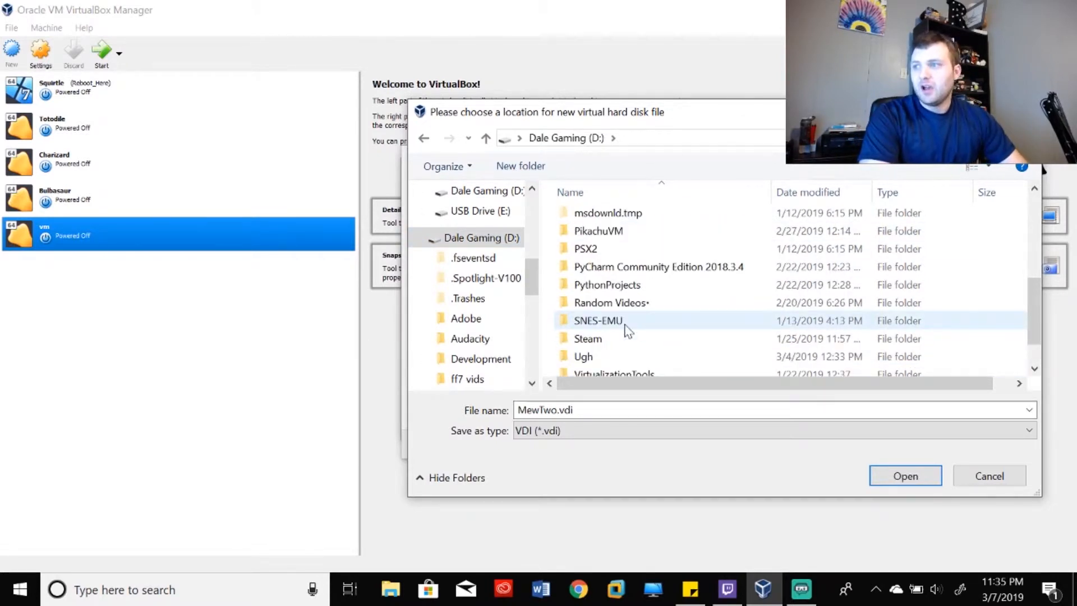
pyautogui.scroll(-1, 573, 290)
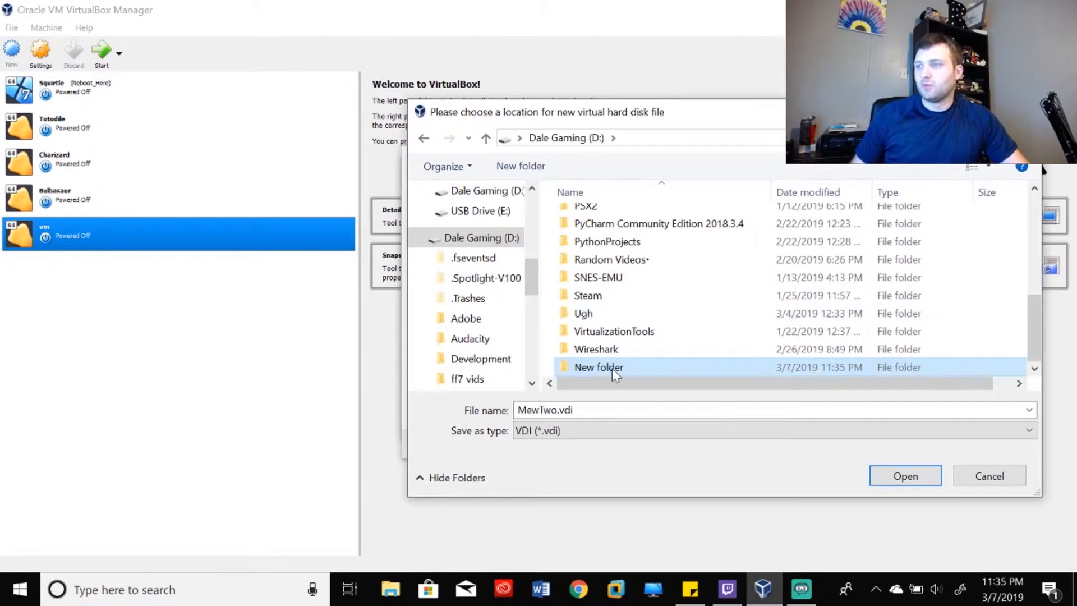
pyautogui.doubleClick(611, 370)
pyautogui.click(425, 139)
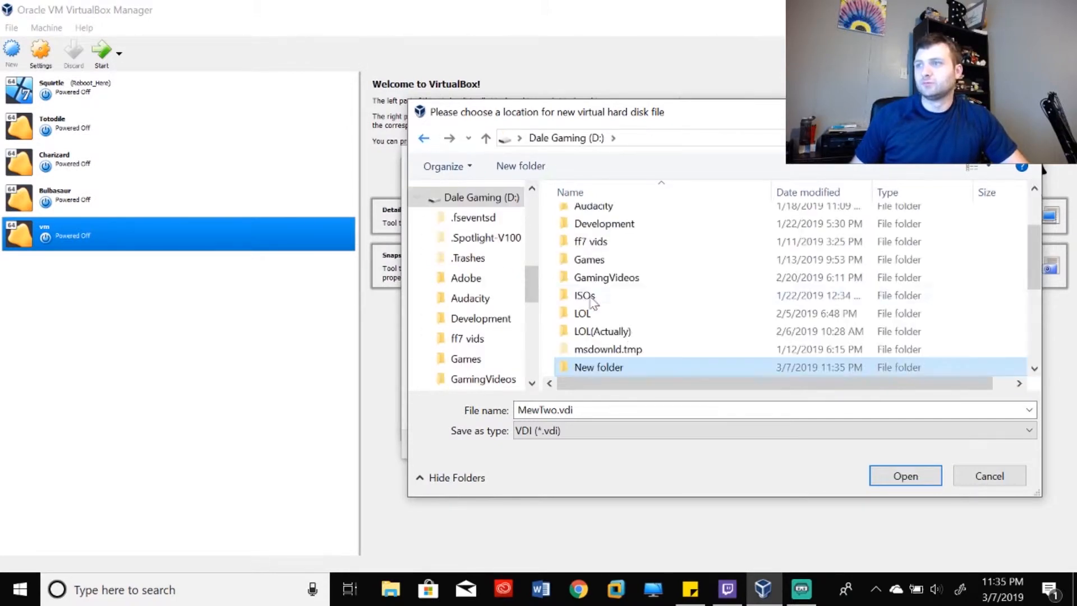
# - Name the folder MewTwo, save the disk file inside it, and create the 50 GB disk
pyautogui.click(619, 364)
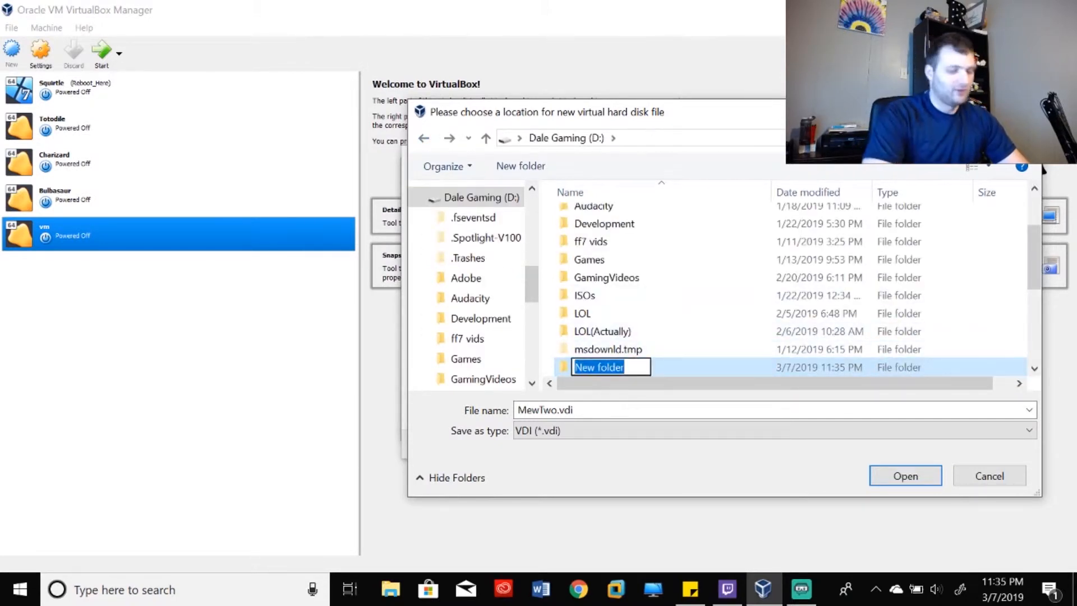
pyautogui.write('MewTwo')
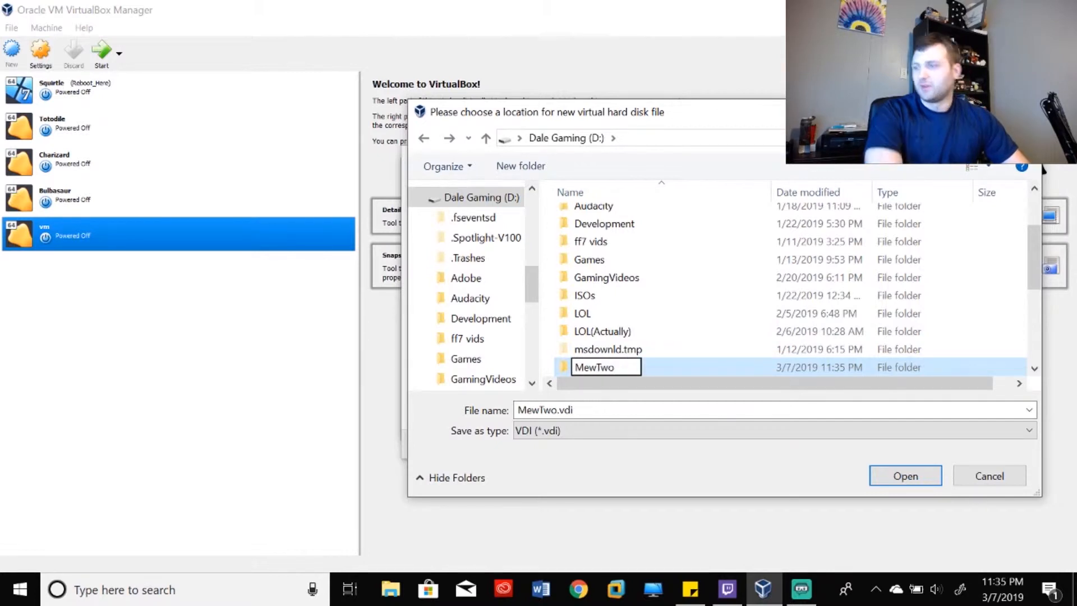
pyautogui.click(913, 468)
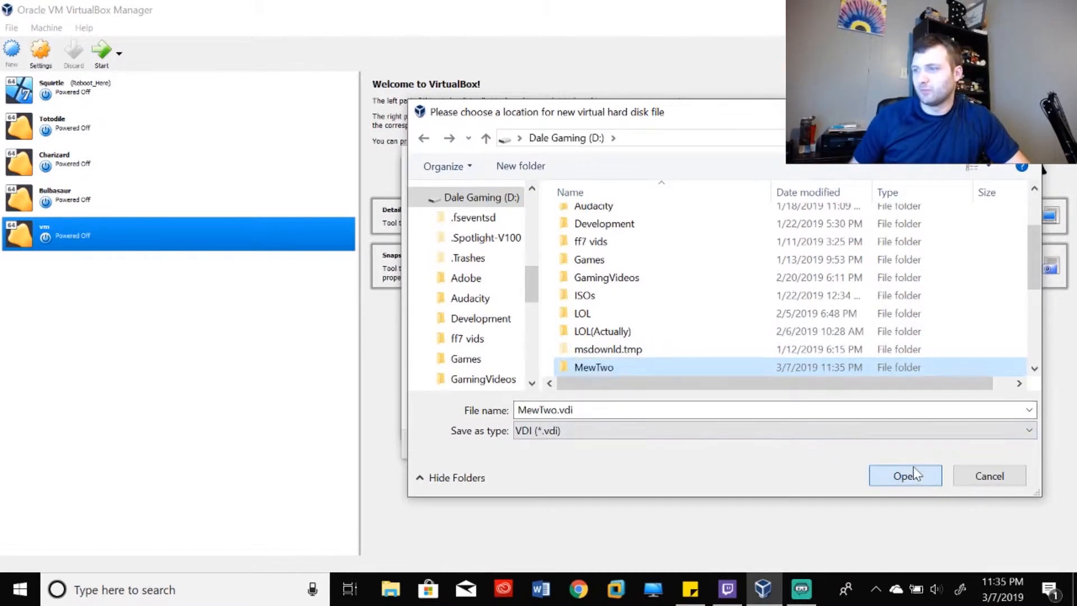
pyautogui.click(913, 468)
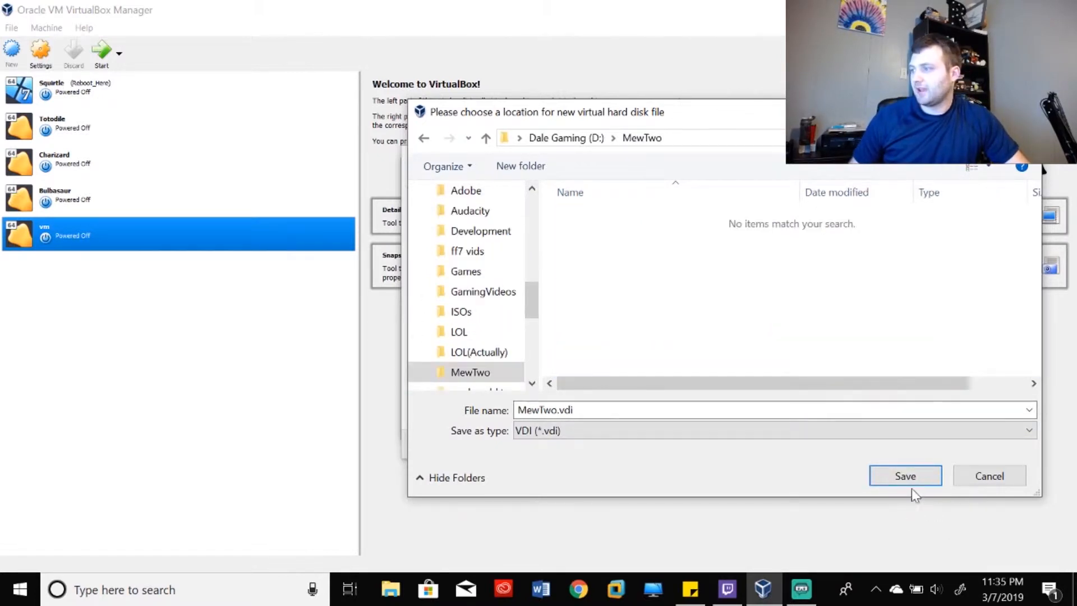
pyautogui.click(913, 475)
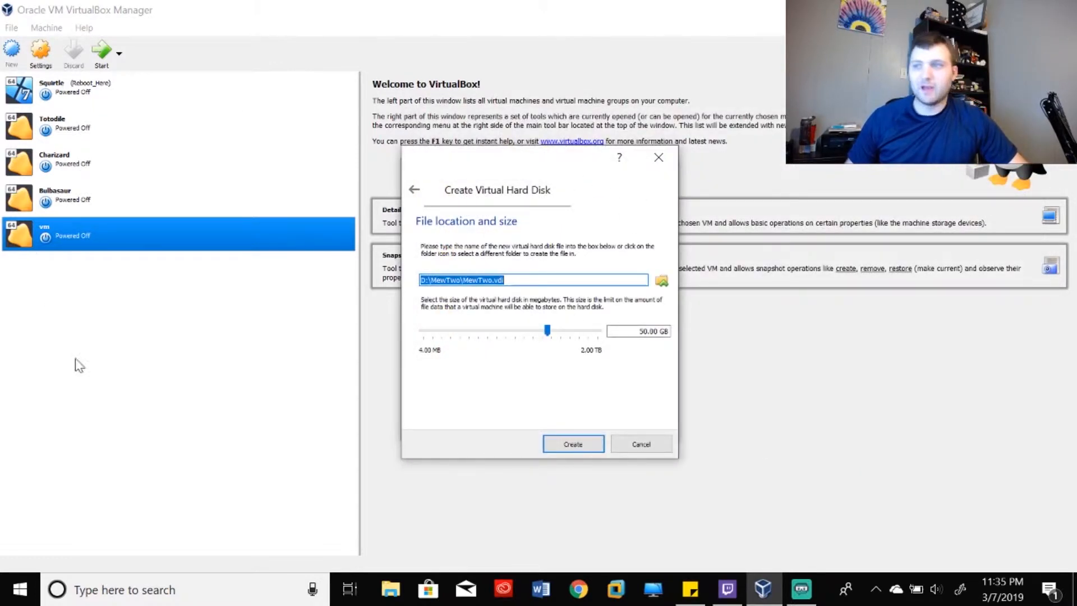
pyautogui.moveTo(537, 331)
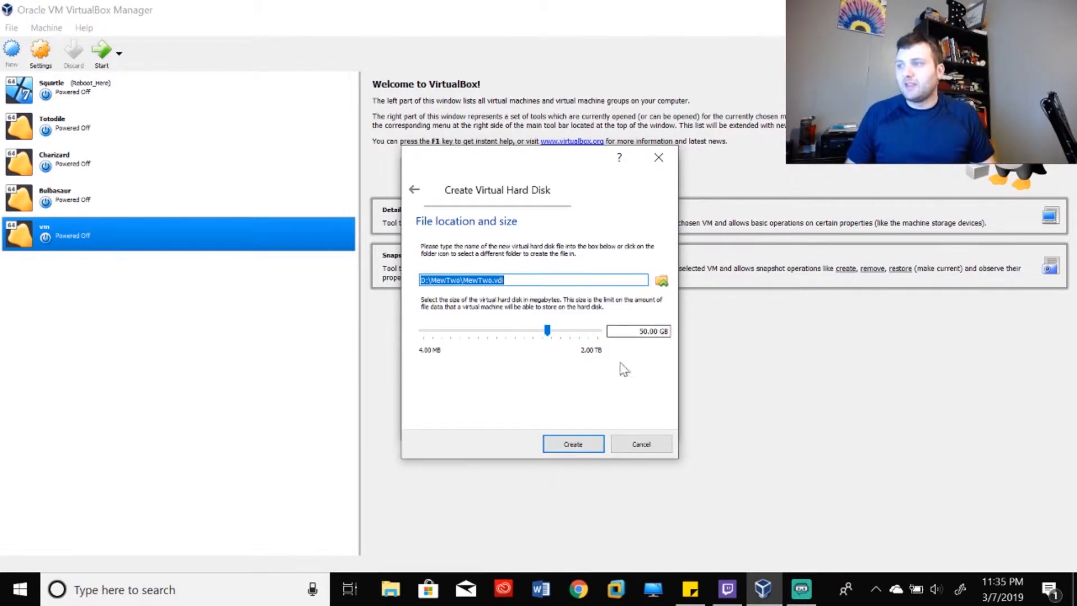
pyautogui.click(588, 443)
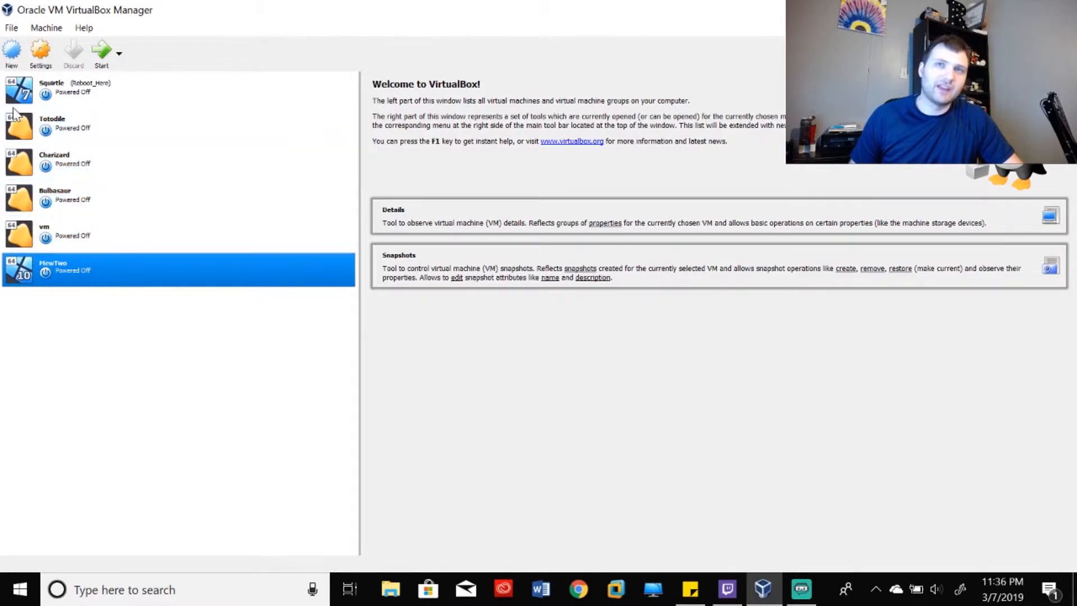
# - Start MewTwo with Windows.iso selected as the start-up disk
pyautogui.doubleClick(46, 279)
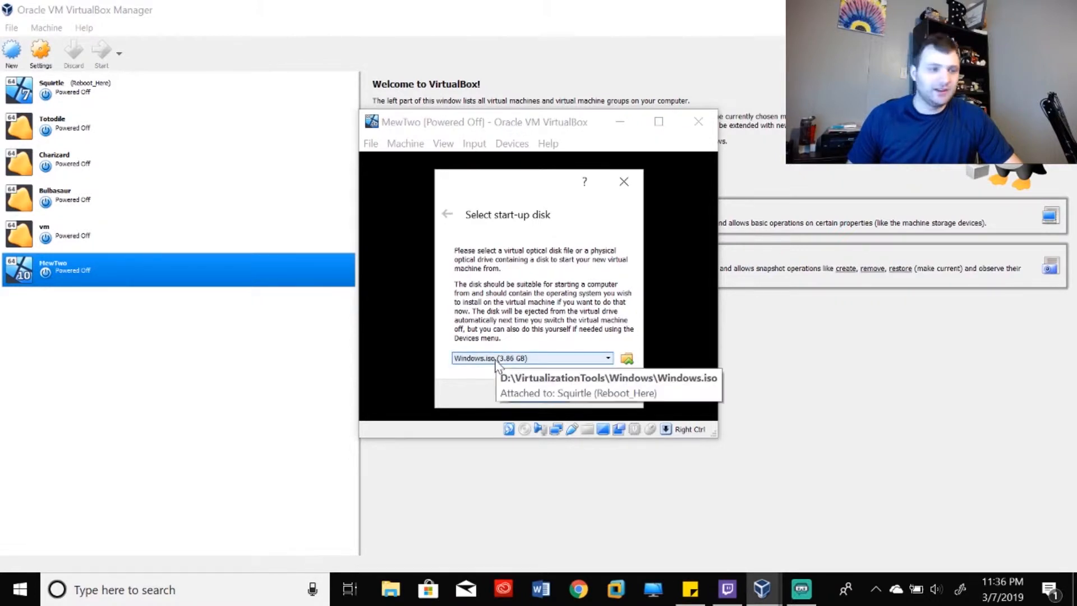
pyautogui.click(606, 359)
pyautogui.click(581, 375)
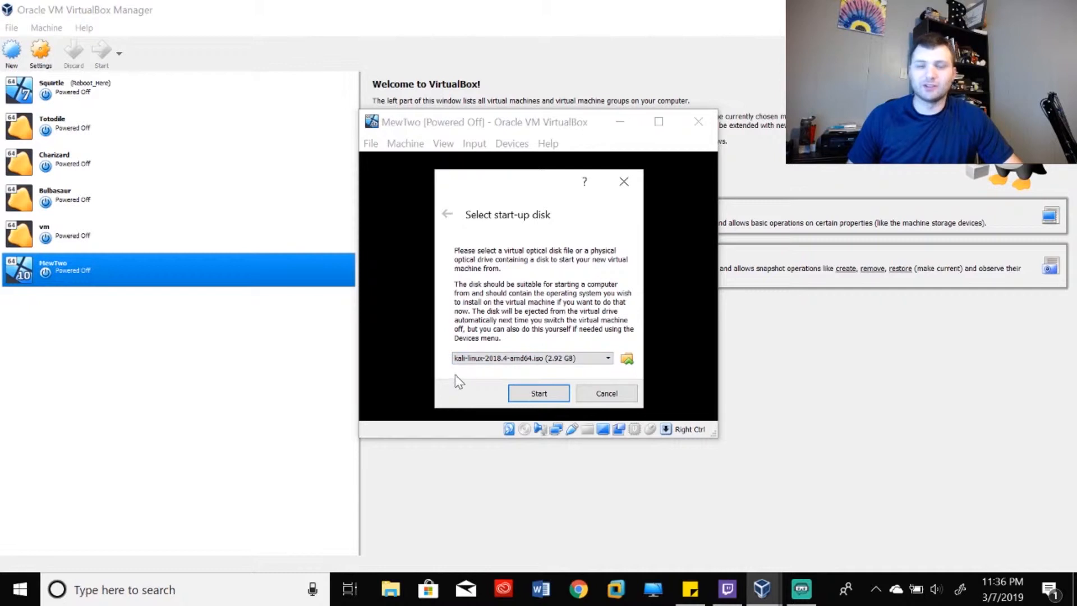
pyautogui.click(608, 359)
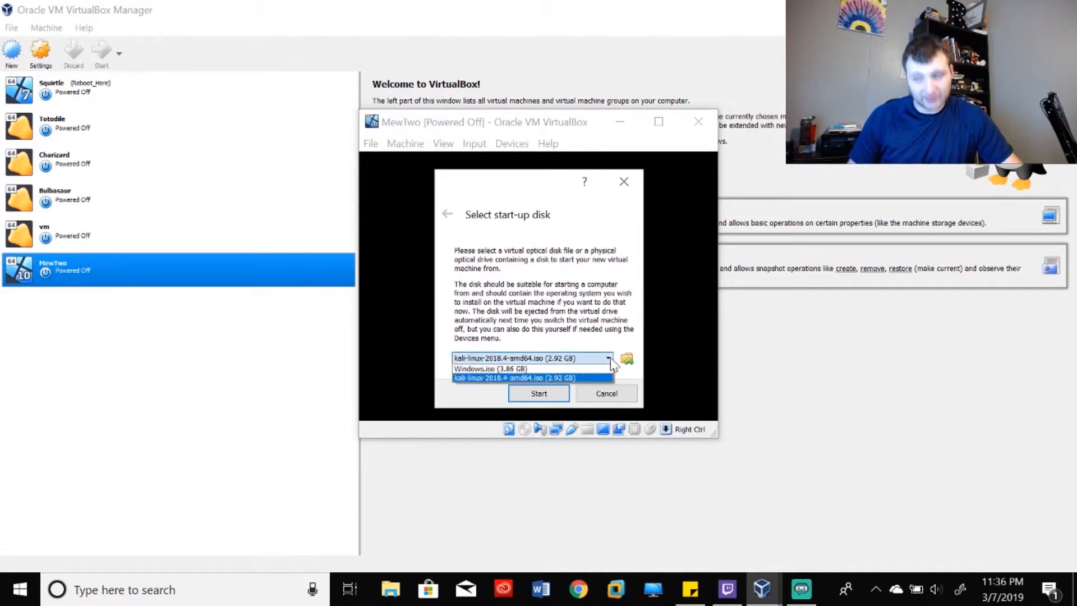
pyautogui.click(513, 370)
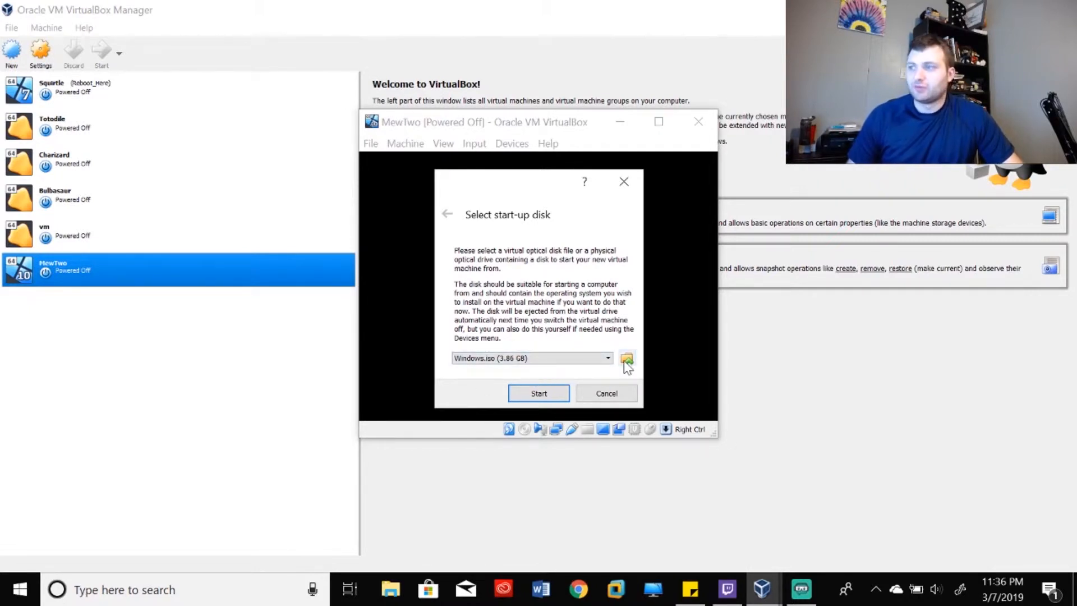
pyautogui.click(557, 396)
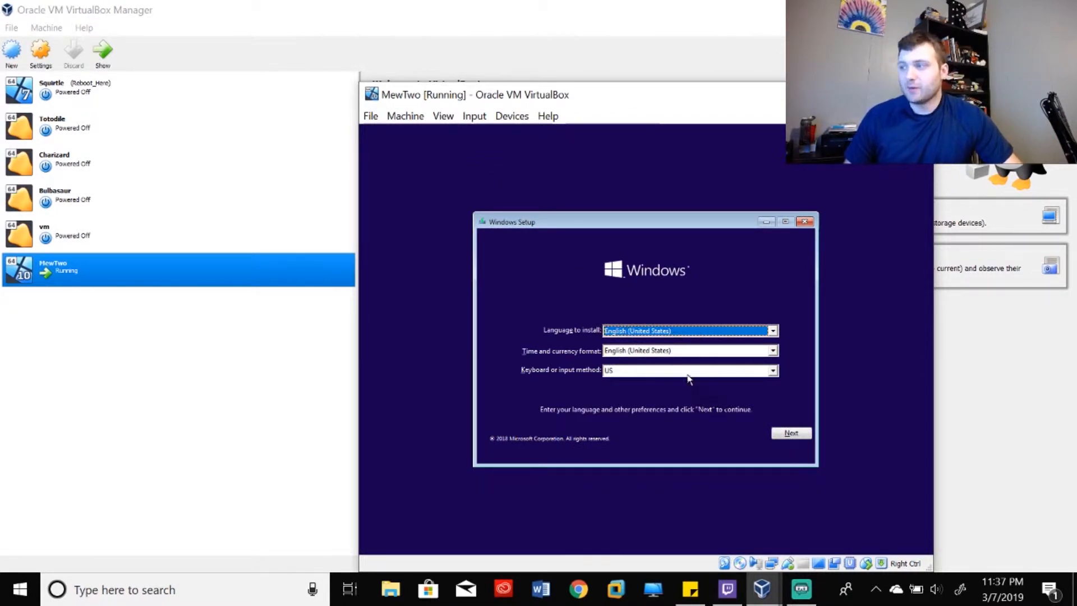
# - Keep the default language settings in Windows Setup and choose Install now
pyautogui.click(791, 434)
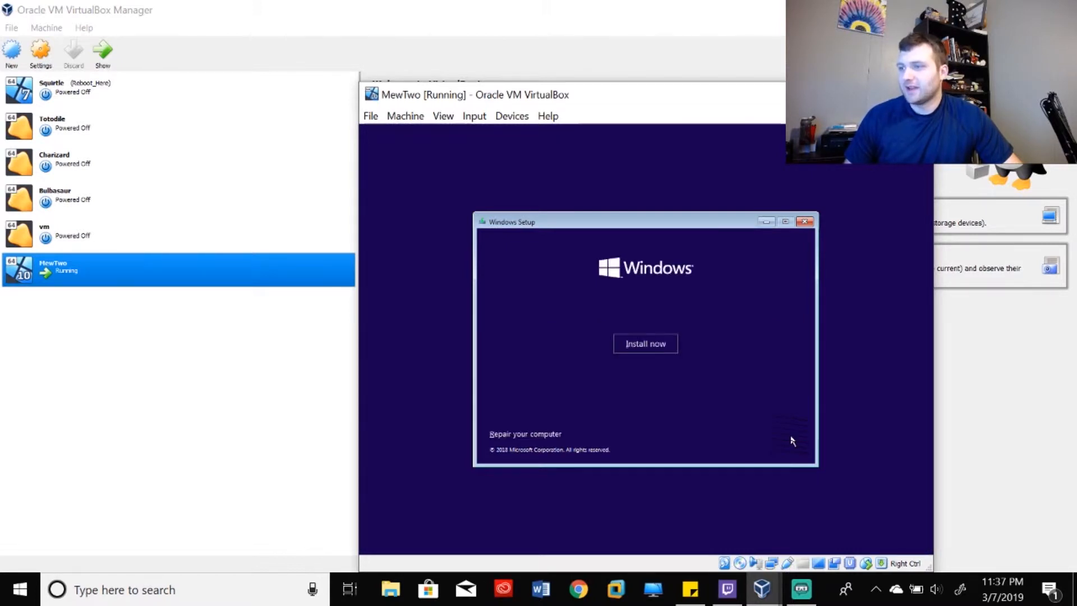
pyautogui.click(653, 345)
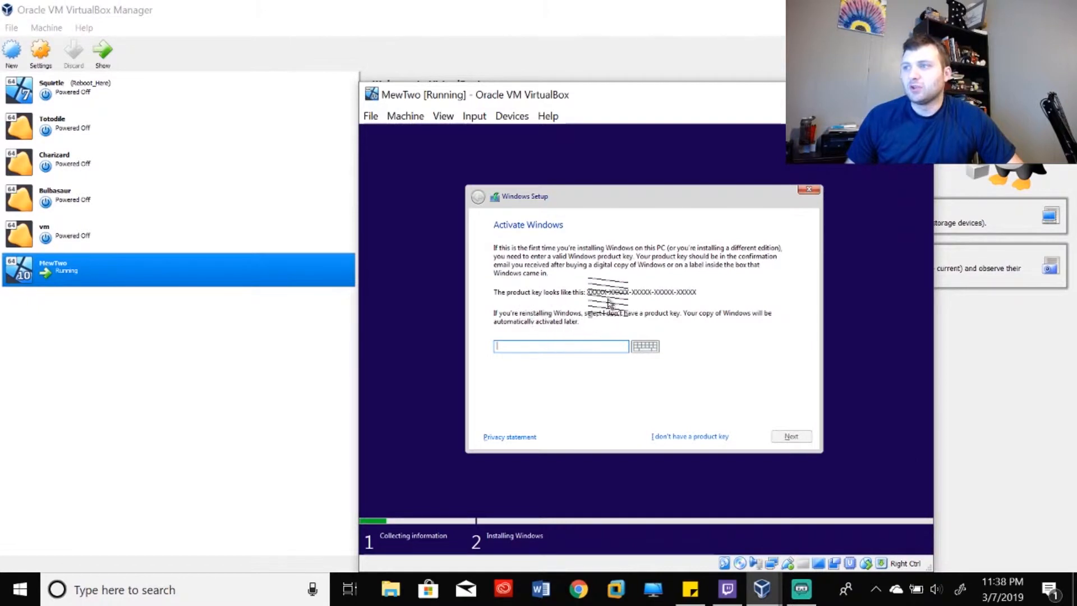
# - Skip the product key, select Windows 10 Home, and accept the license terms
pyautogui.click(684, 436)
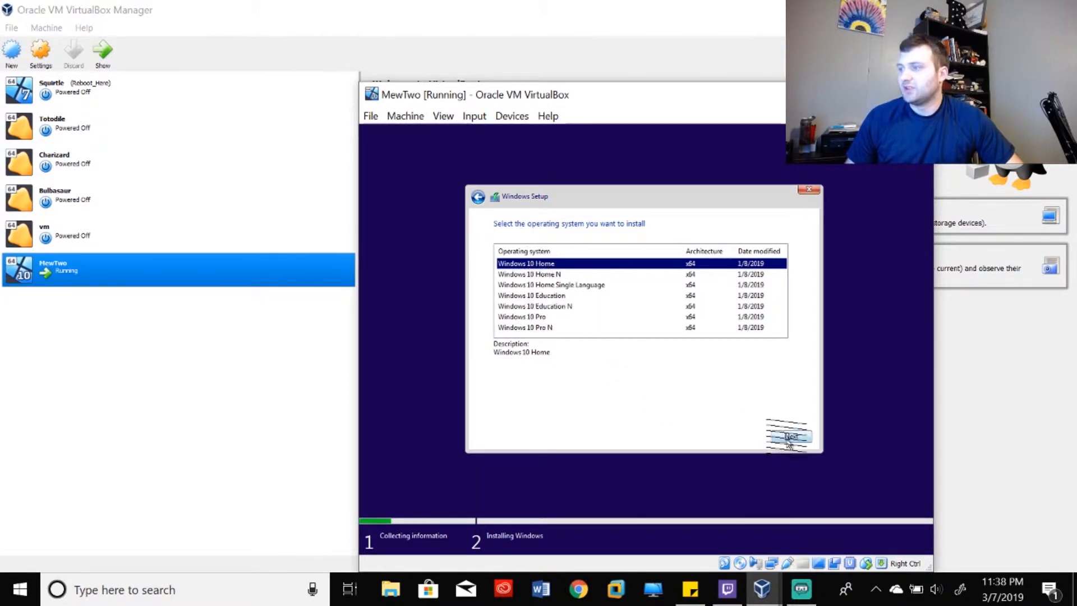
pyautogui.click(766, 434)
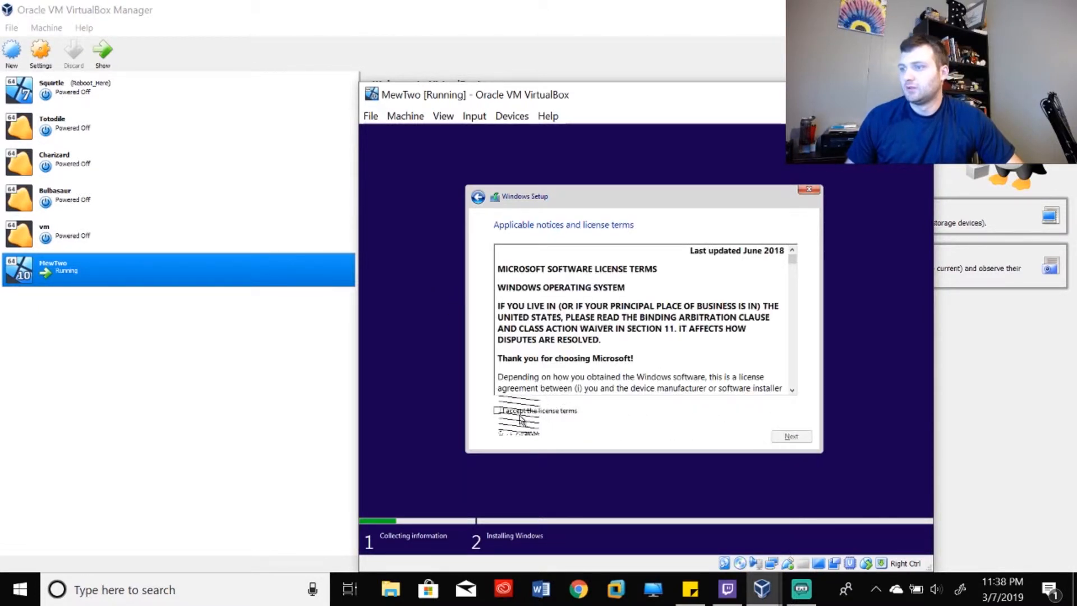
pyautogui.click(497, 411)
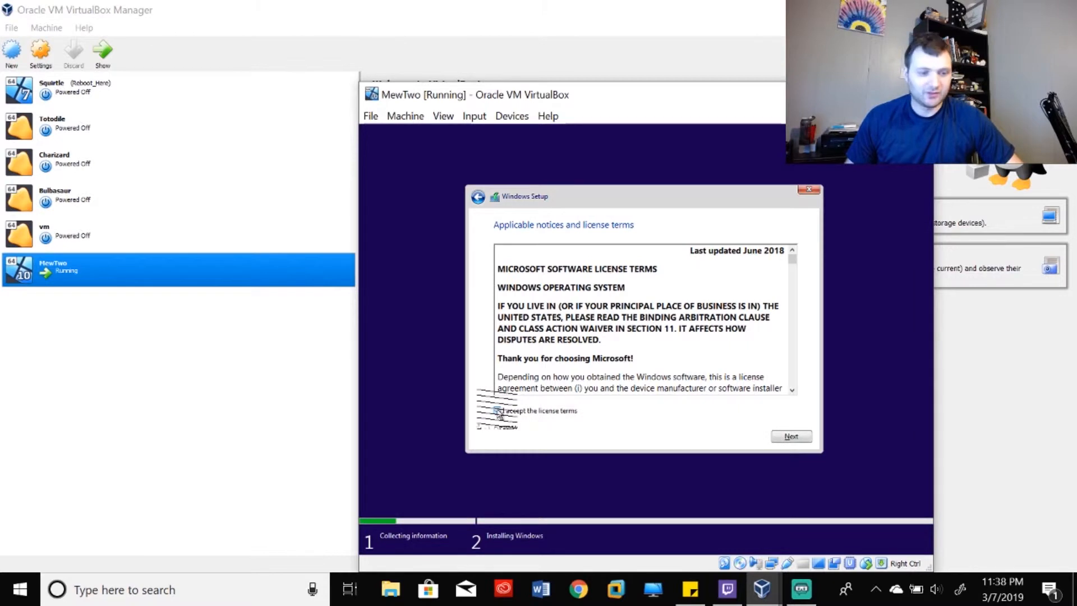
pyautogui.click(805, 446)
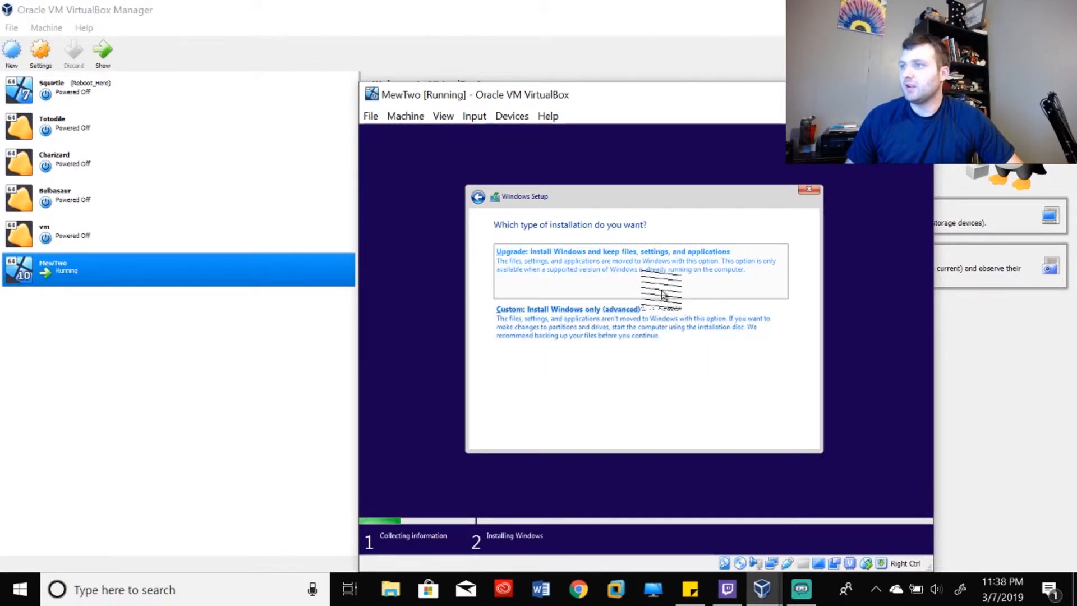
# - Choose a Custom install onto Drive 0 Unallocated Space and let Windows install
pyautogui.click(562, 328)
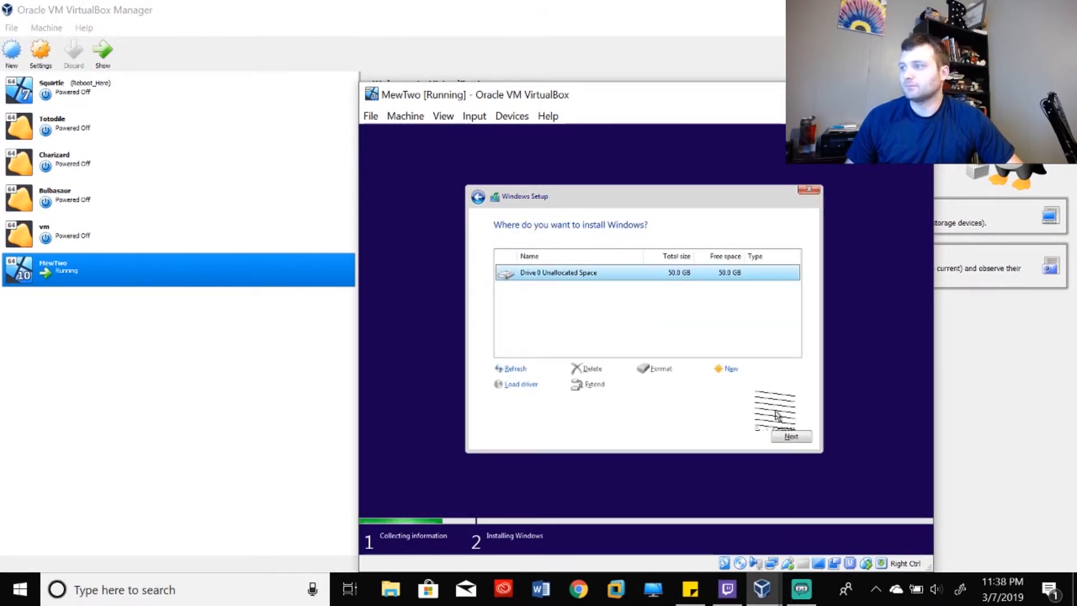
pyautogui.click(788, 435)
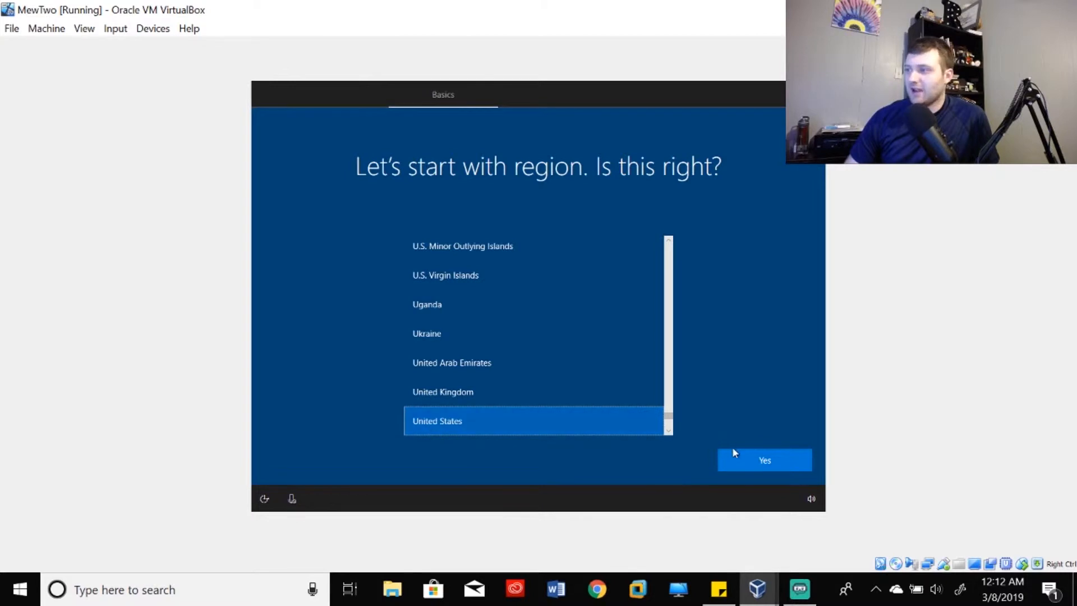
# - Confirm United States as the region and close the host's Cortana listening panel
pyautogui.click(751, 462)
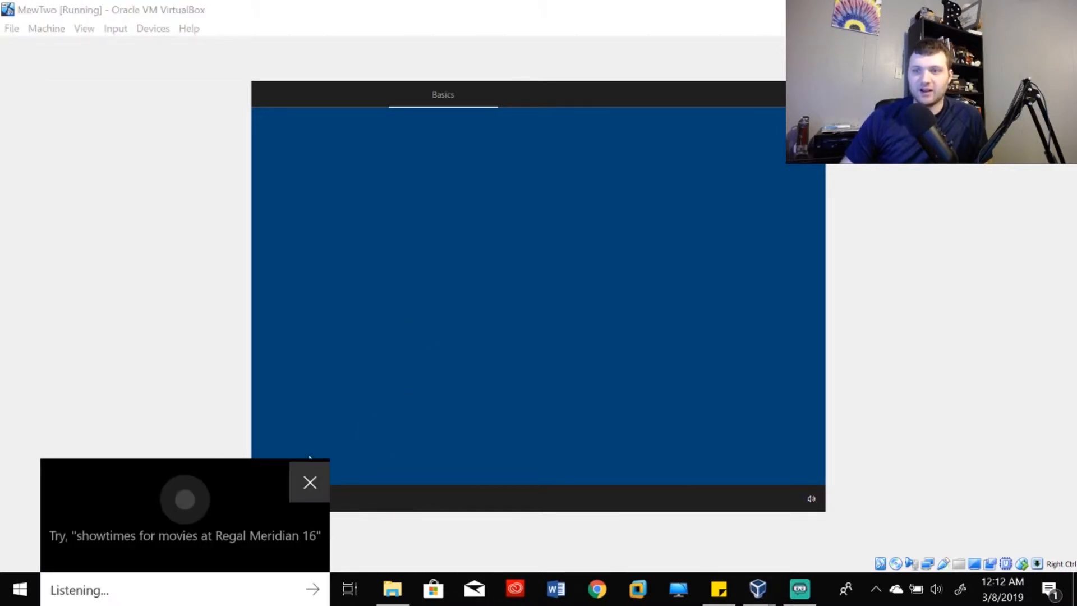
pyautogui.click(310, 481)
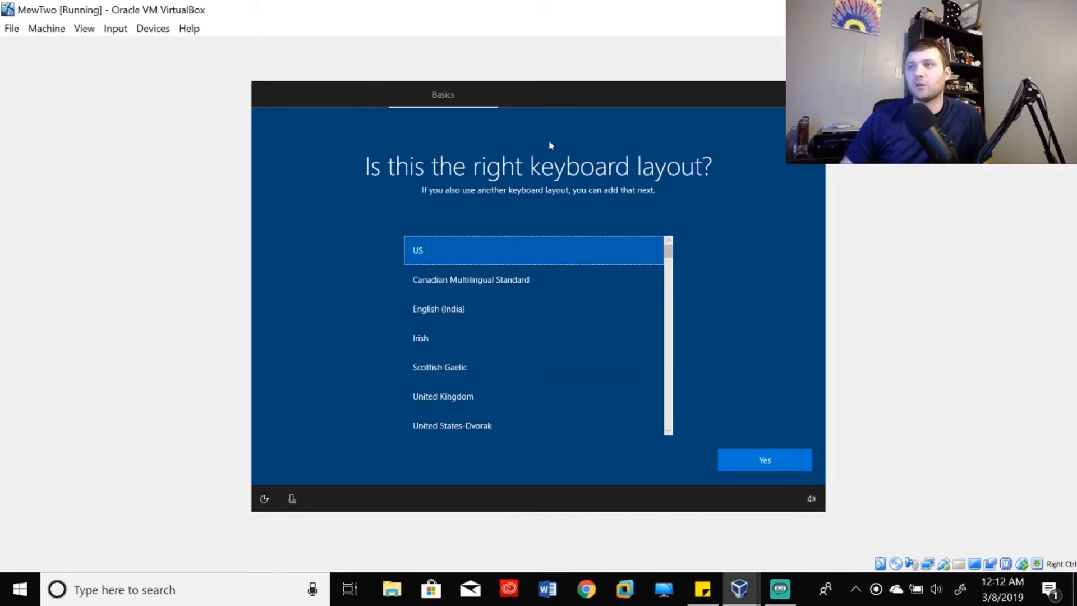
# - Confirm US as the keyboard layout and skip adding a second layout
pyautogui.scroll(-3, 514, 340)
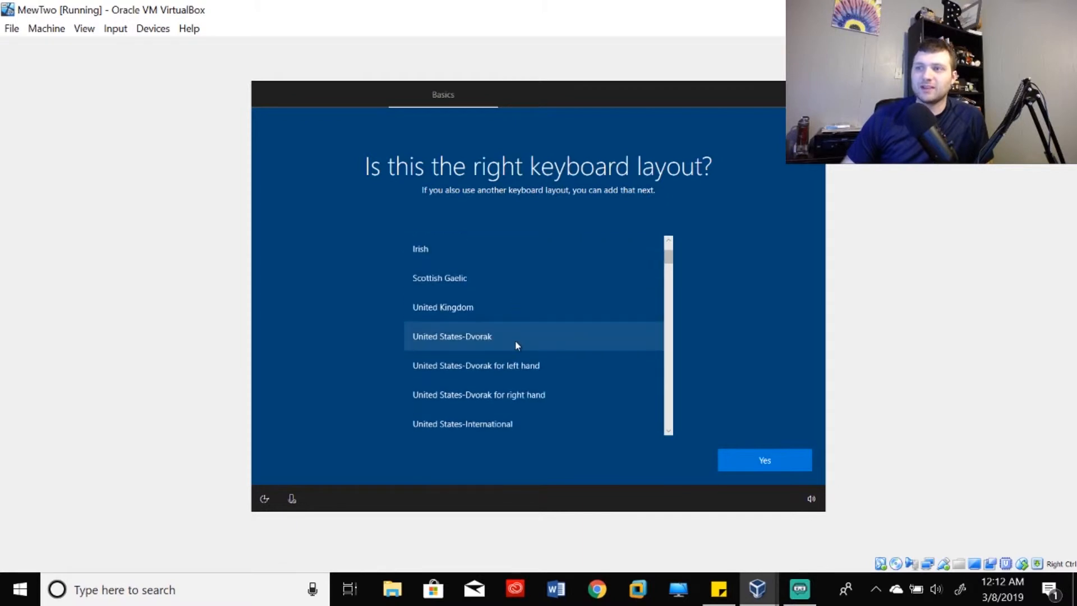
pyautogui.scroll(3, 557, 362)
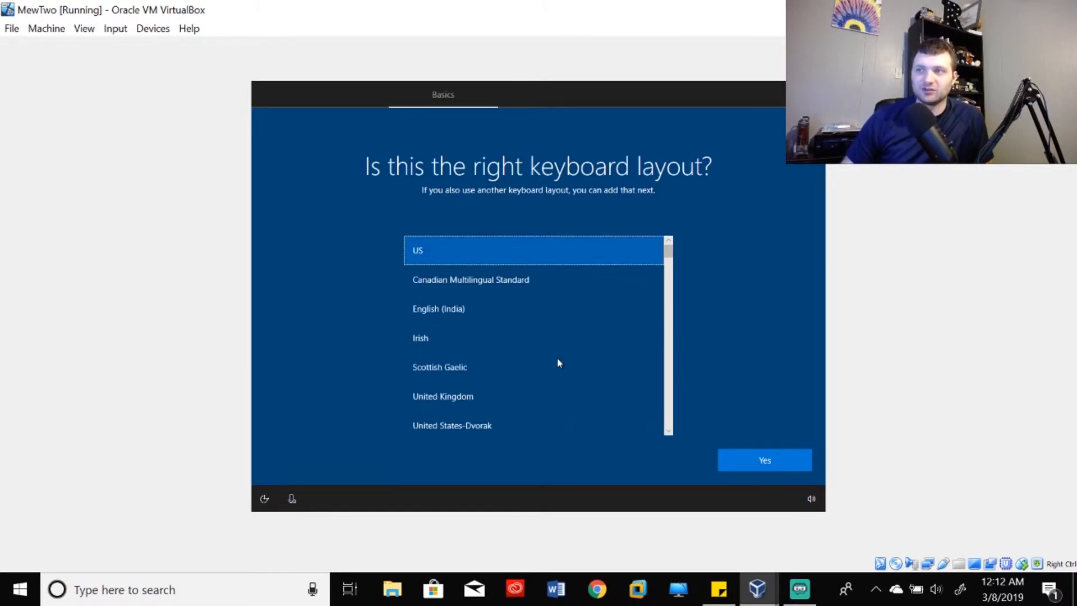
pyautogui.scroll(-1, 558, 359)
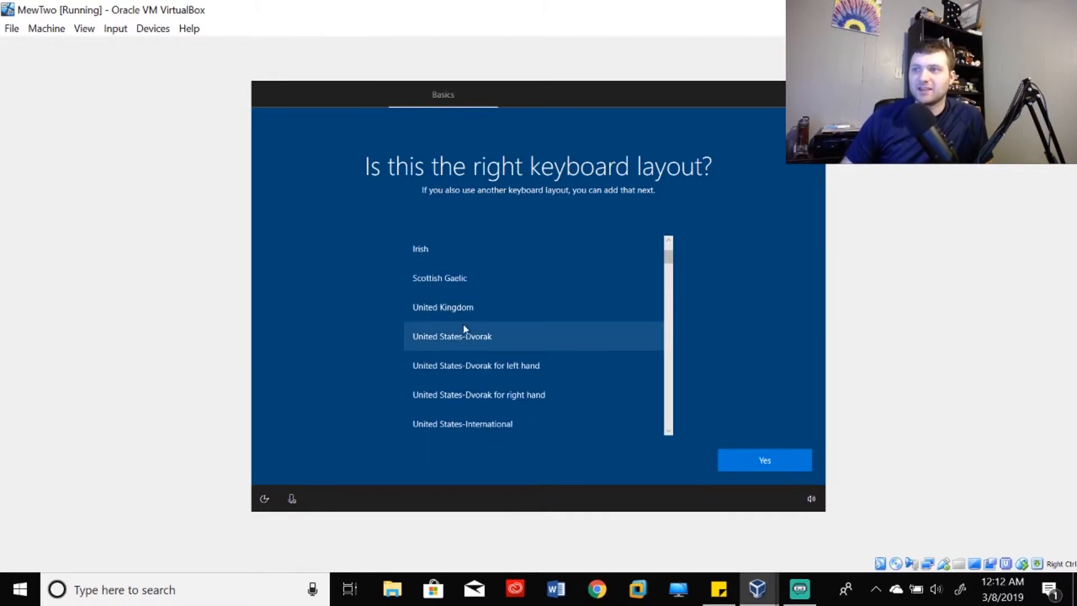
pyautogui.scroll(1, 527, 325)
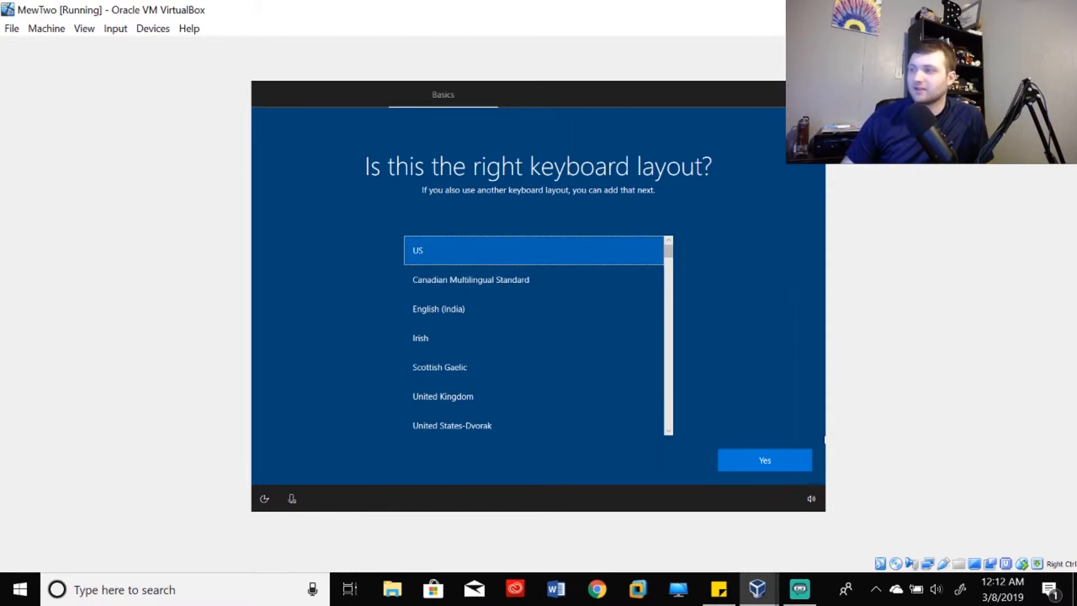
pyautogui.click(742, 459)
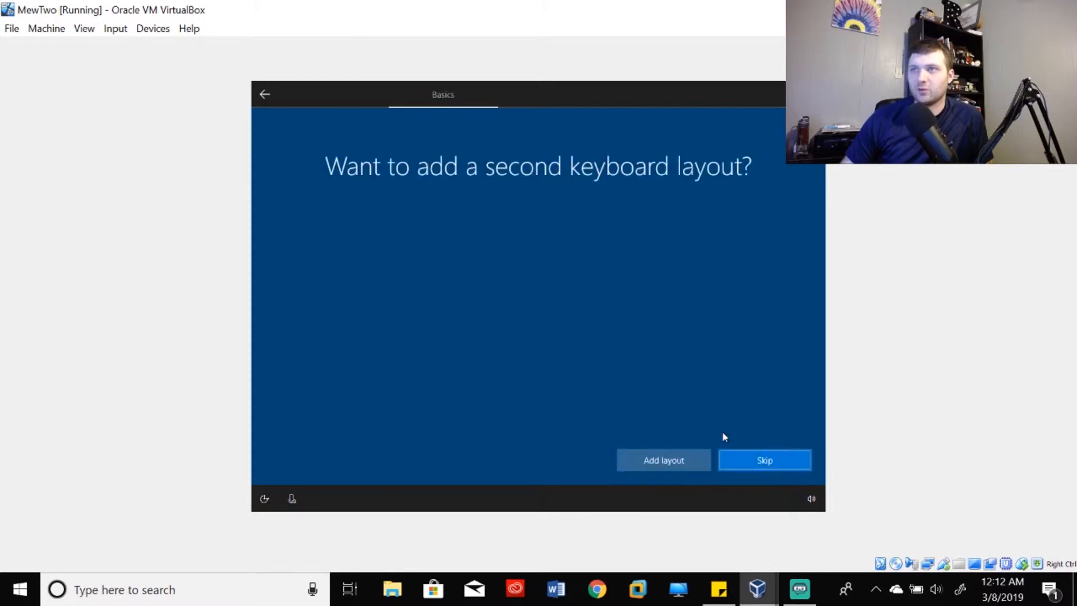
pyautogui.click(746, 468)
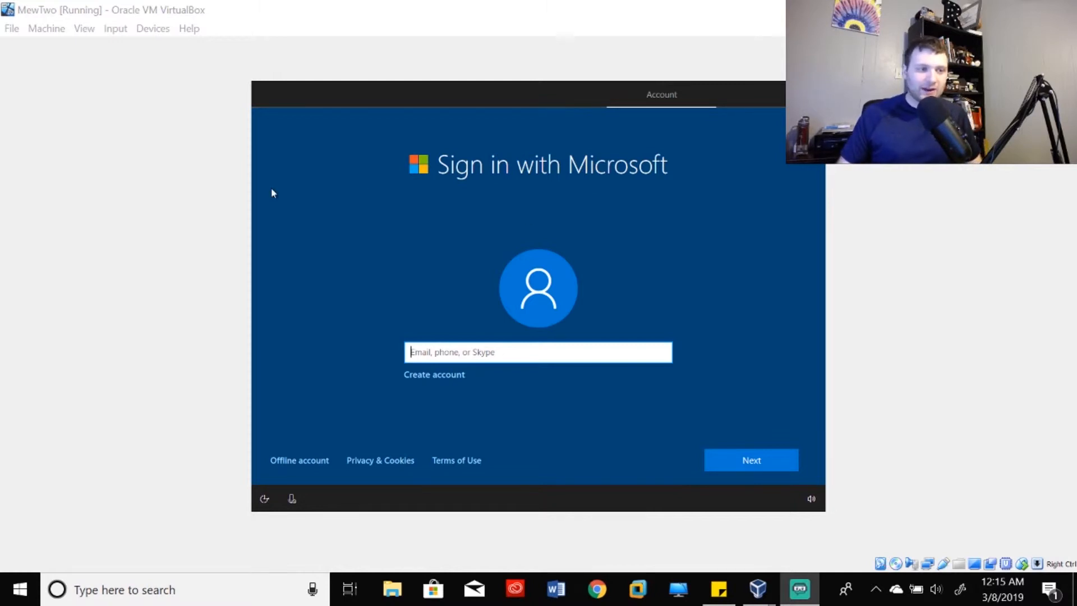
# - Choose to create a new account instead of signing in with Microsoft
pyautogui.click(436, 375)
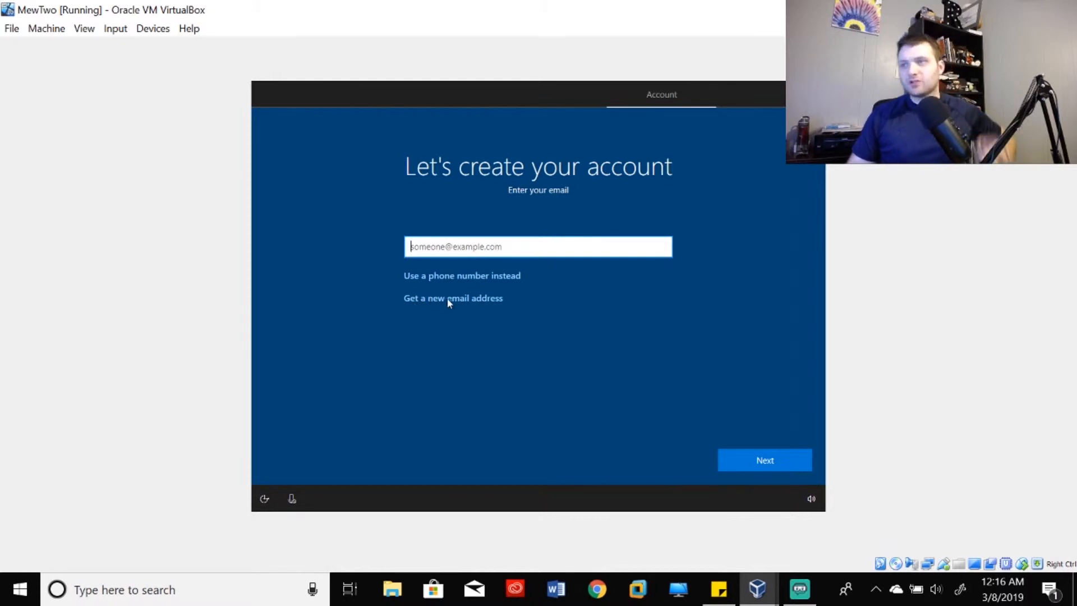
# - Request a new outlook.com address, enter the chosen username, and continue to the password step
pyautogui.click(503, 297)
pyautogui.click(468, 254)
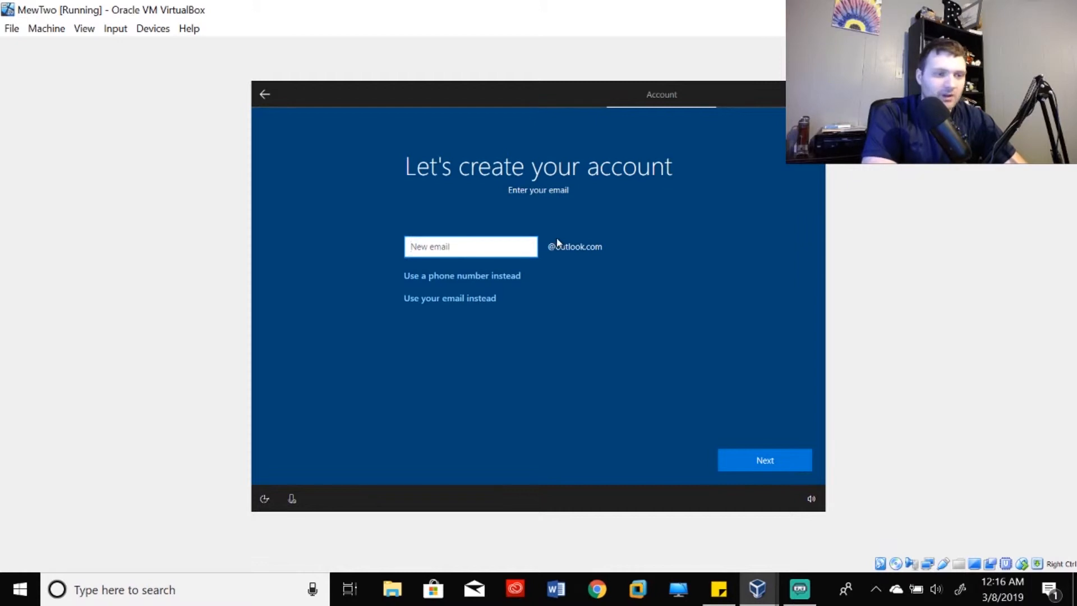
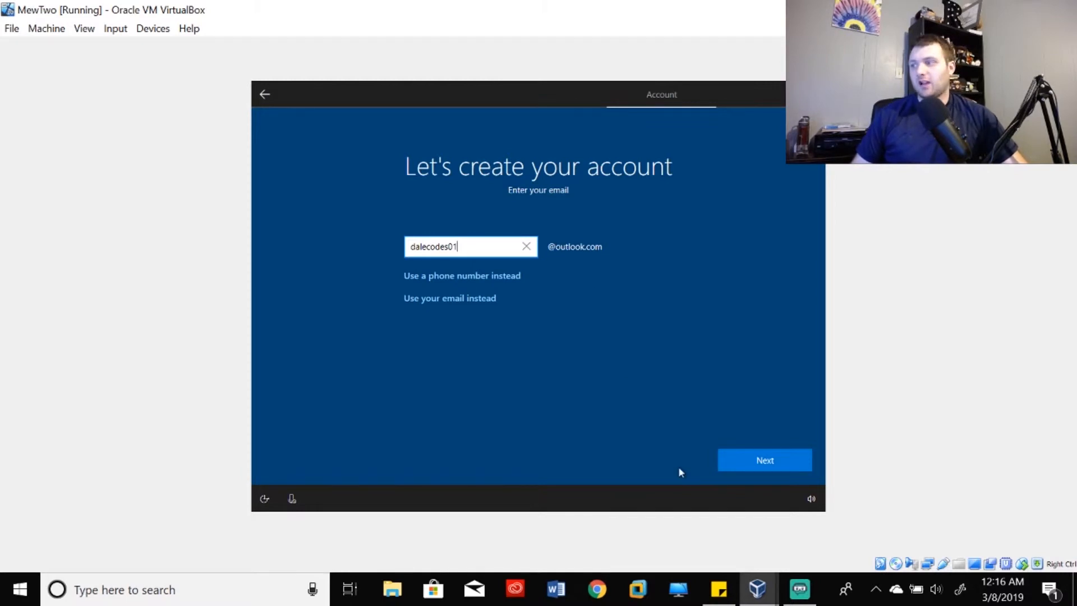
pyautogui.click(752, 459)
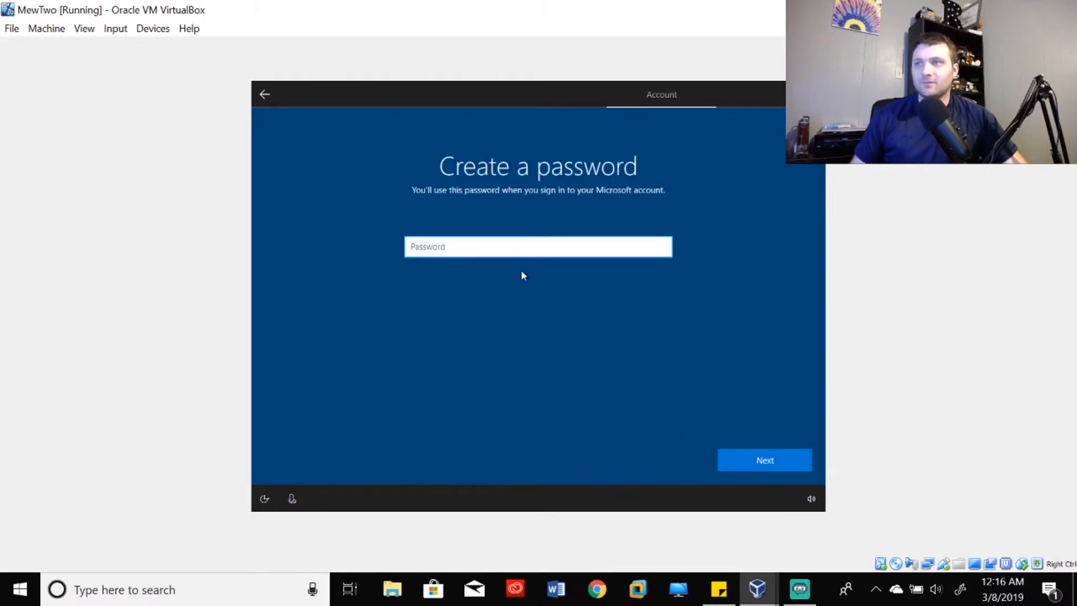
# - Enter an account password, replacing the rejected first attempt with a stronger one
pyautogui.write('P')
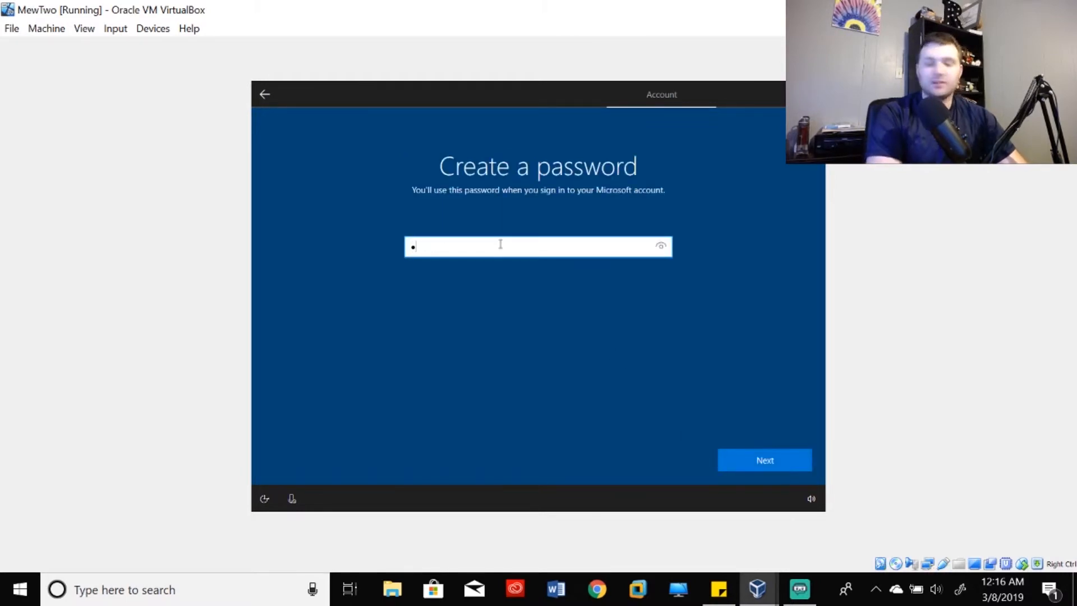
pyautogui.write('assword1')
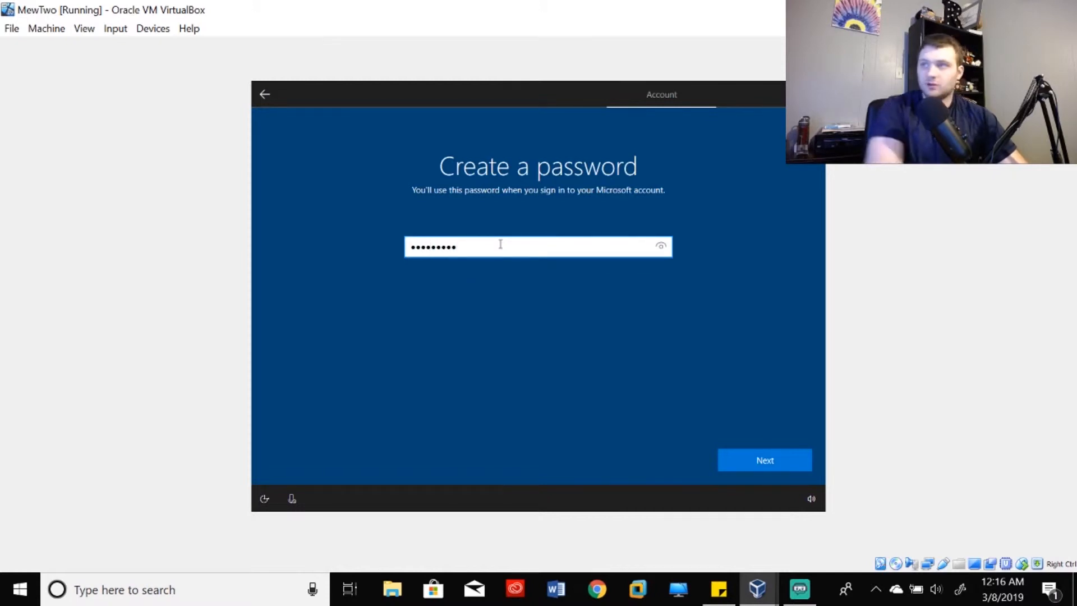
pyautogui.click(748, 461)
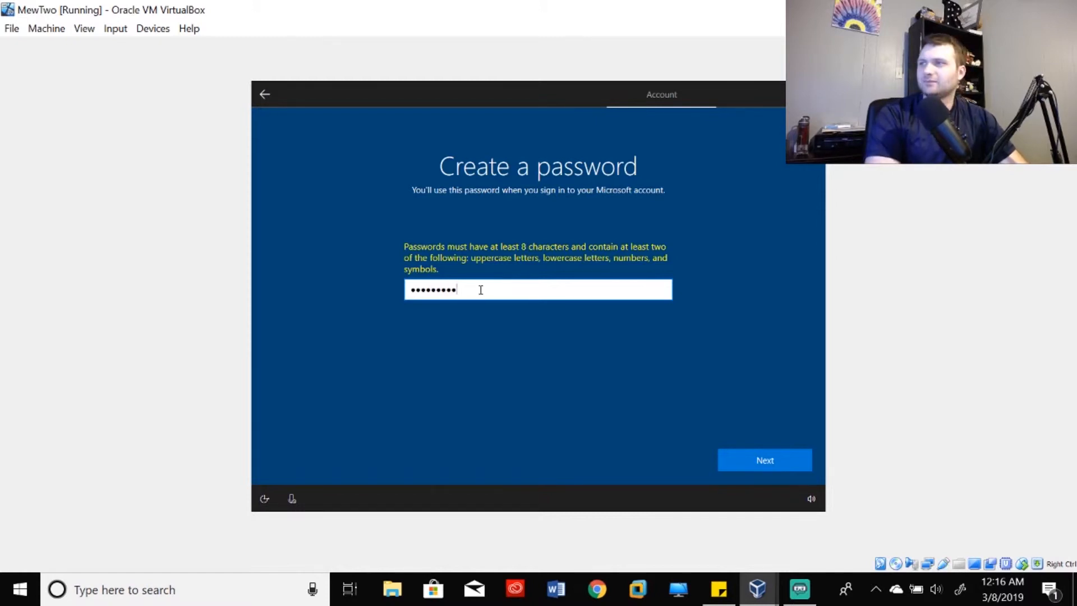
pyautogui.press('BackSpace')
pyautogui.press('BackSpace')
pyautogui.press('BackSpace')
pyautogui.press('BackSpace')
pyautogui.press('BackSpace')
pyautogui.press('BackSpace')
pyautogui.press('BackSpace')
pyautogui.press('BackSpace')
pyautogui.press('BackSpace')
pyautogui.press('BackSpace')
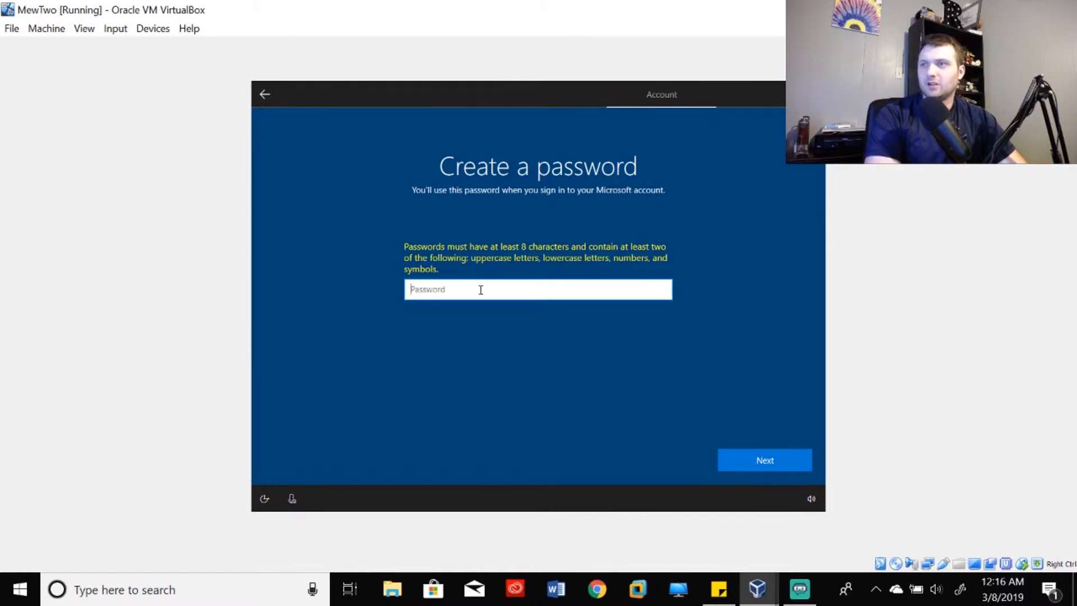
pyautogui.write('••••')
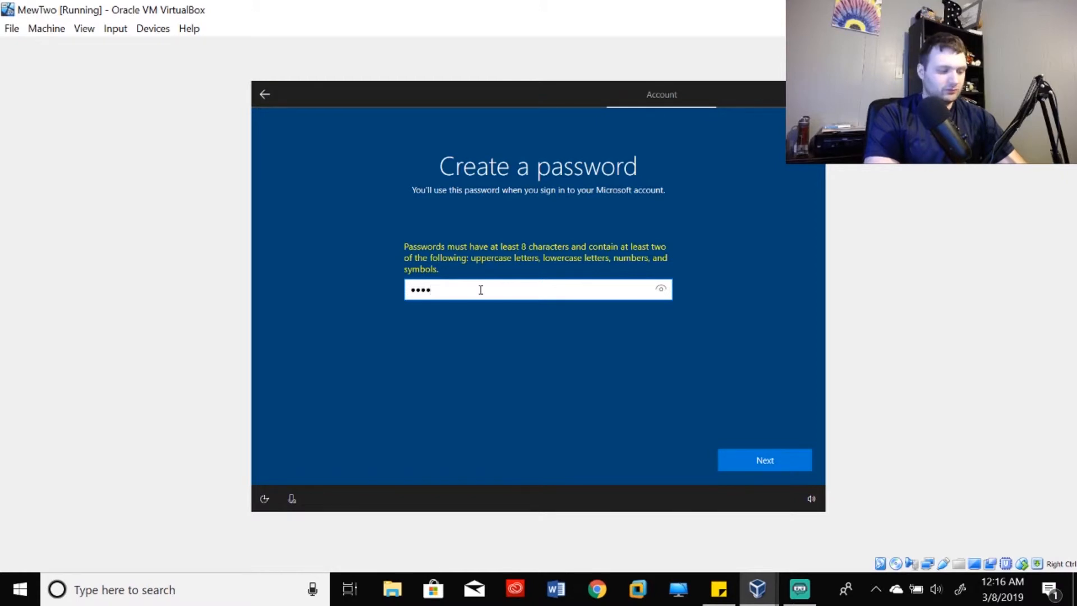
pyautogui.write('••••••••')
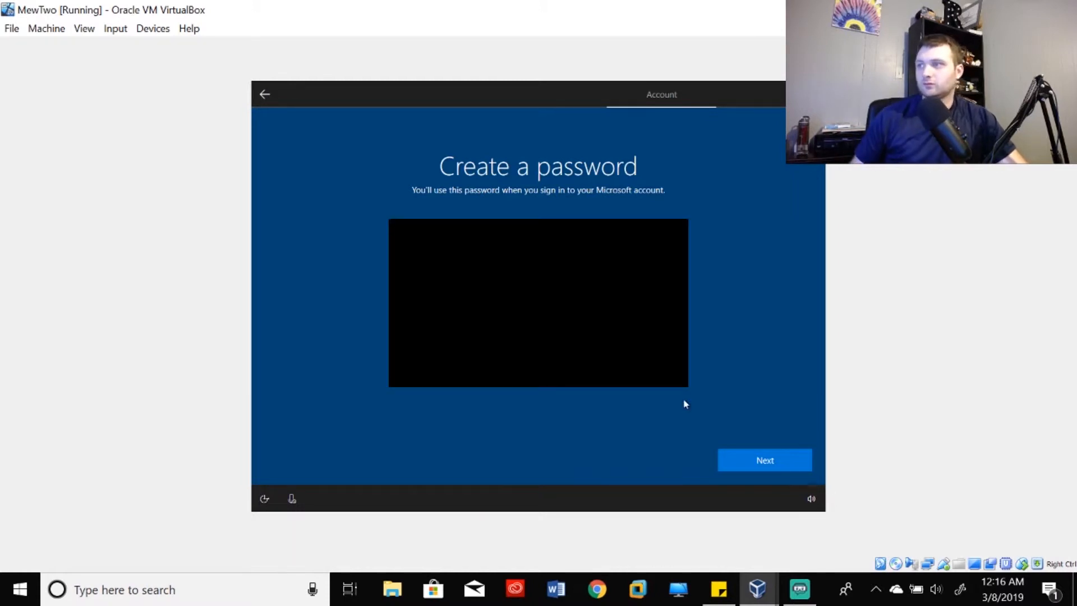
pyautogui.click(789, 460)
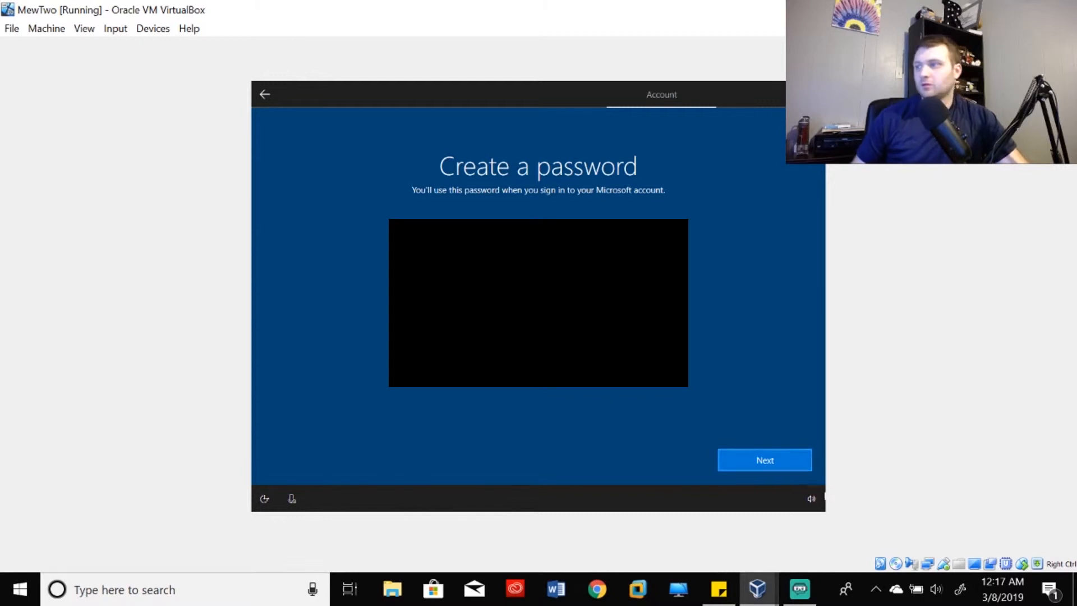
# - Continue to the country and birthdate page and pick an earlier birth year
pyautogui.click(794, 468)
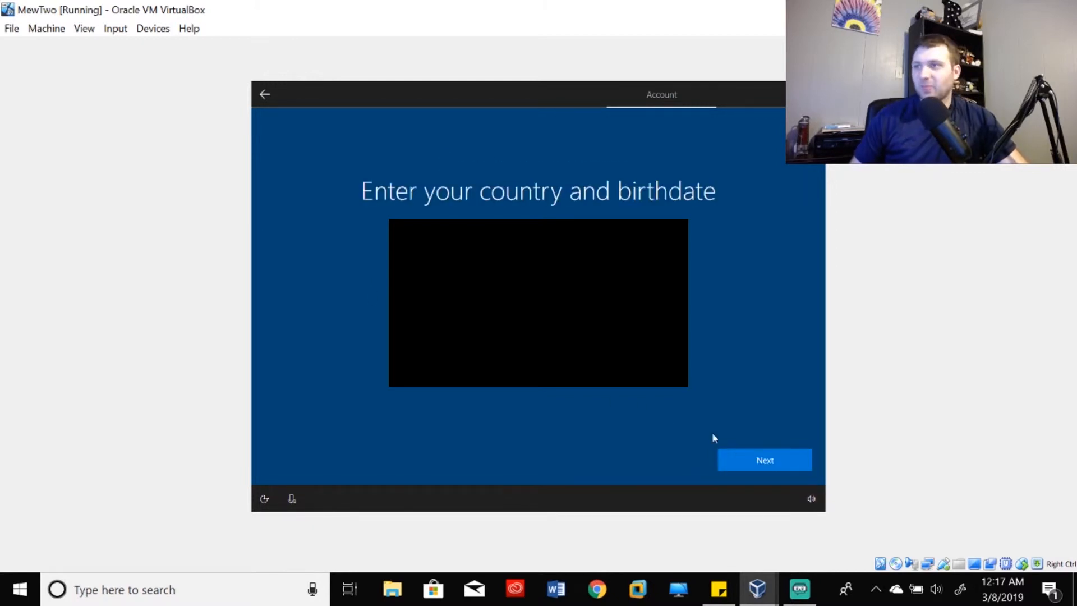
pyautogui.click(623, 366)
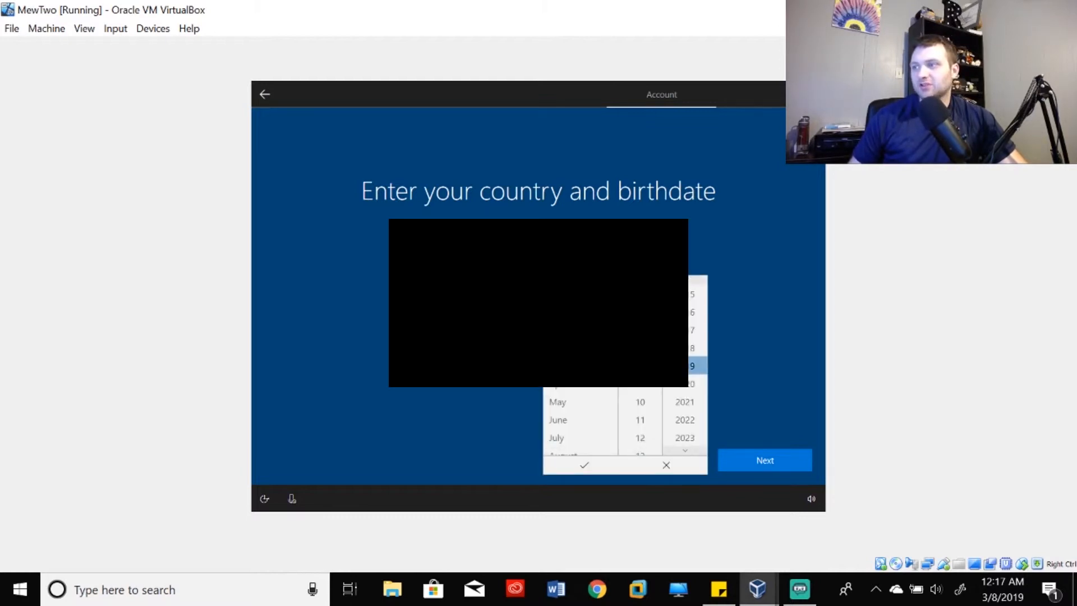
pyautogui.scroll(3, 695, 380)
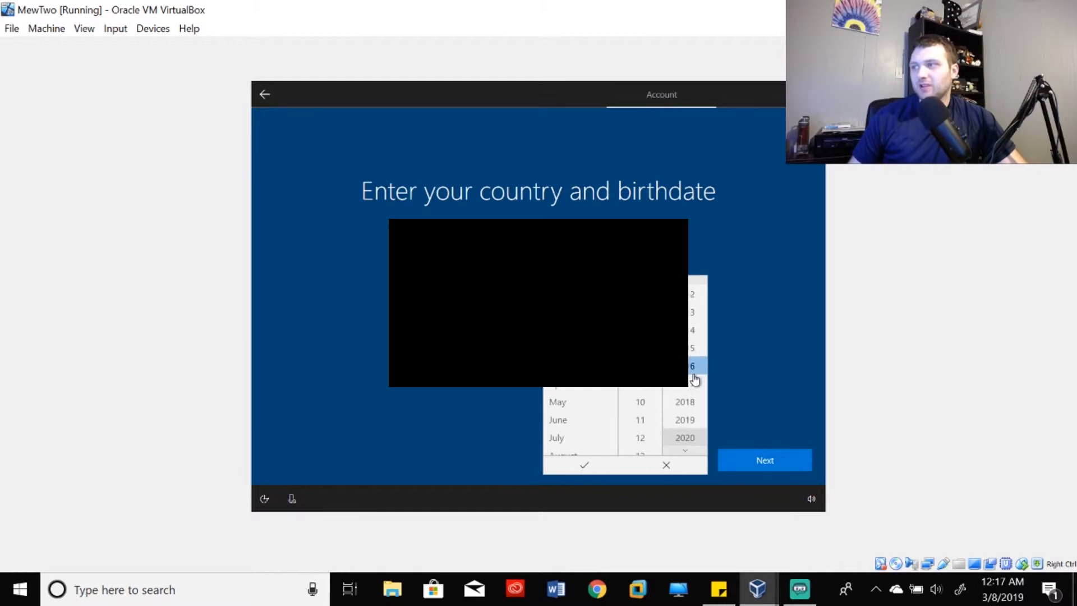
pyautogui.scroll(7, 695, 381)
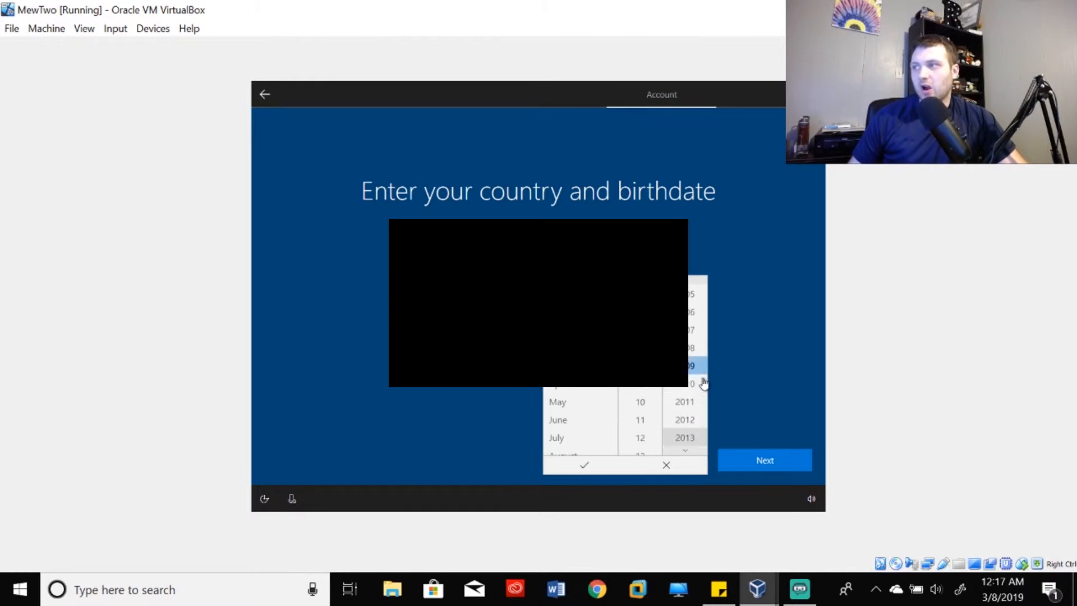
pyautogui.scroll(5, 702, 384)
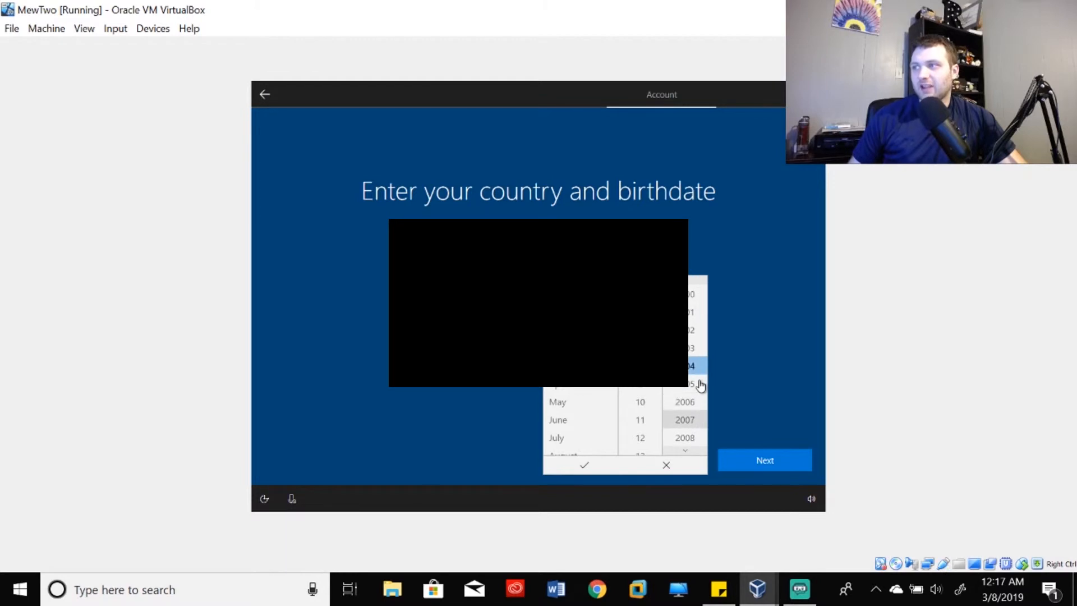
pyautogui.scroll(4, 700, 384)
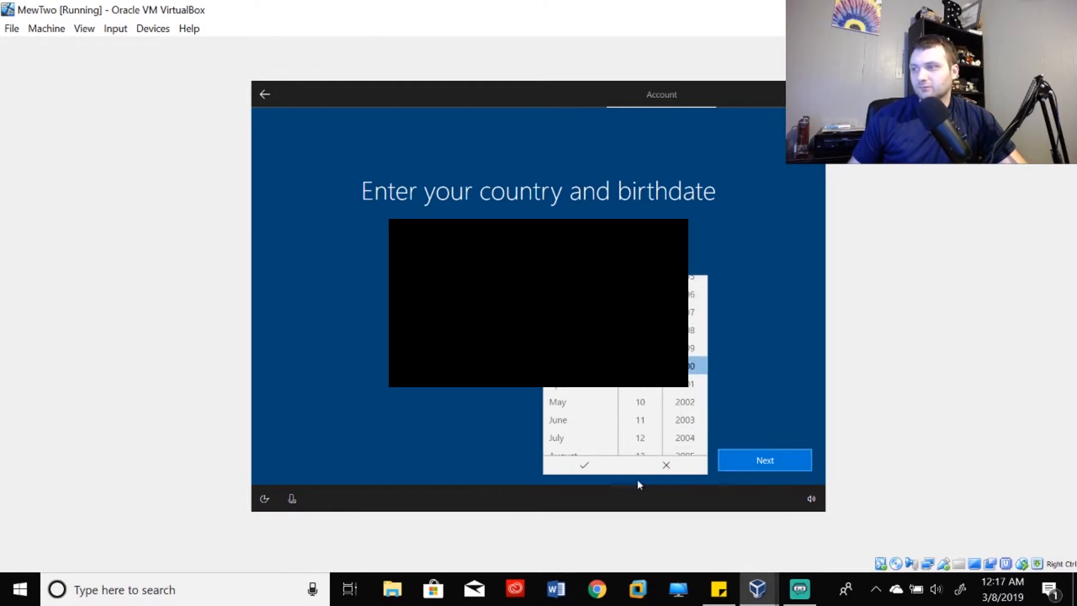
pyautogui.click(580, 466)
# - Reopen the birthdate picker and roll the year further back
pyautogui.click(584, 375)
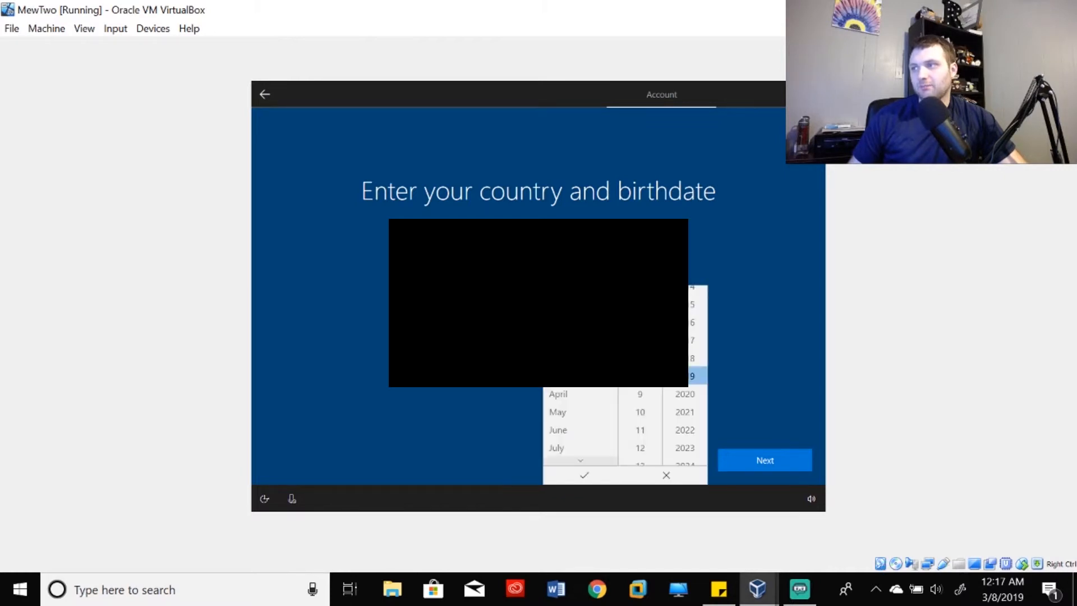
pyautogui.scroll(2, 690, 367)
pyautogui.scroll(3, 691, 367)
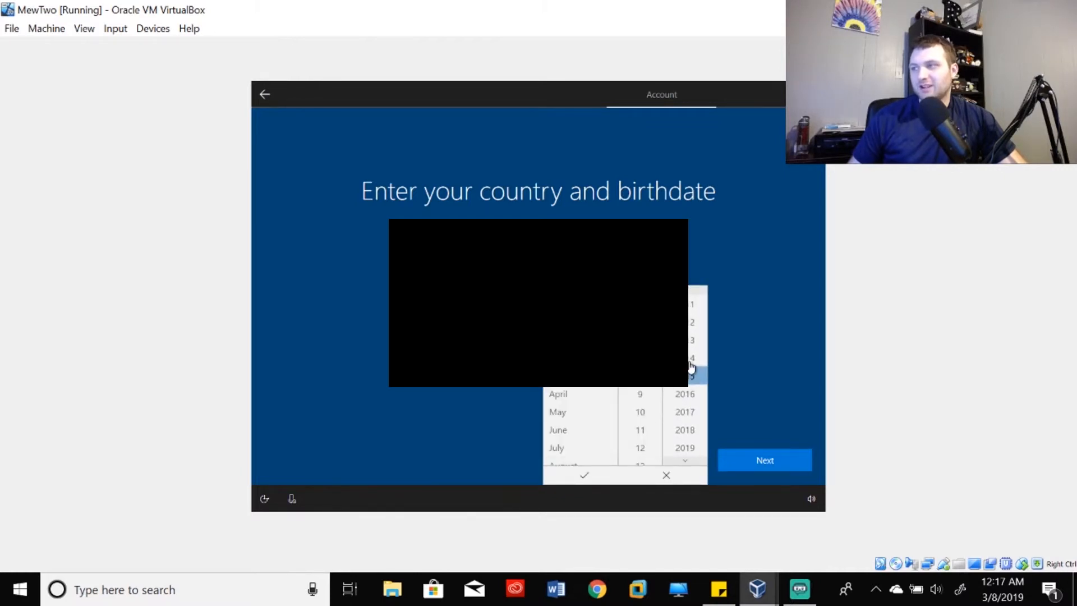
pyautogui.scroll(7, 691, 319)
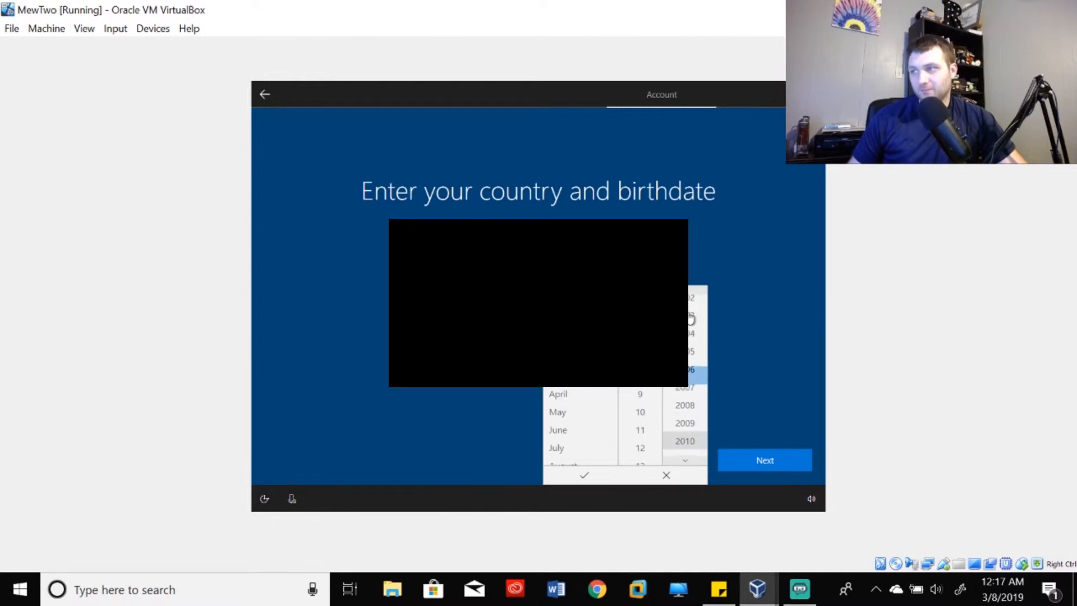
pyautogui.scroll(2, 690, 319)
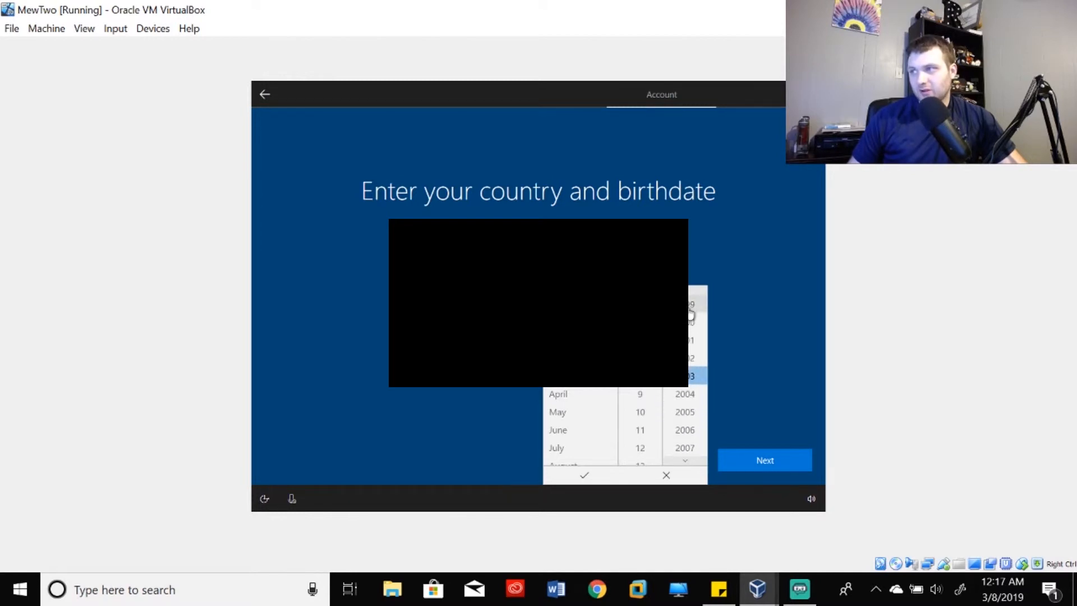
pyautogui.click(791, 396)
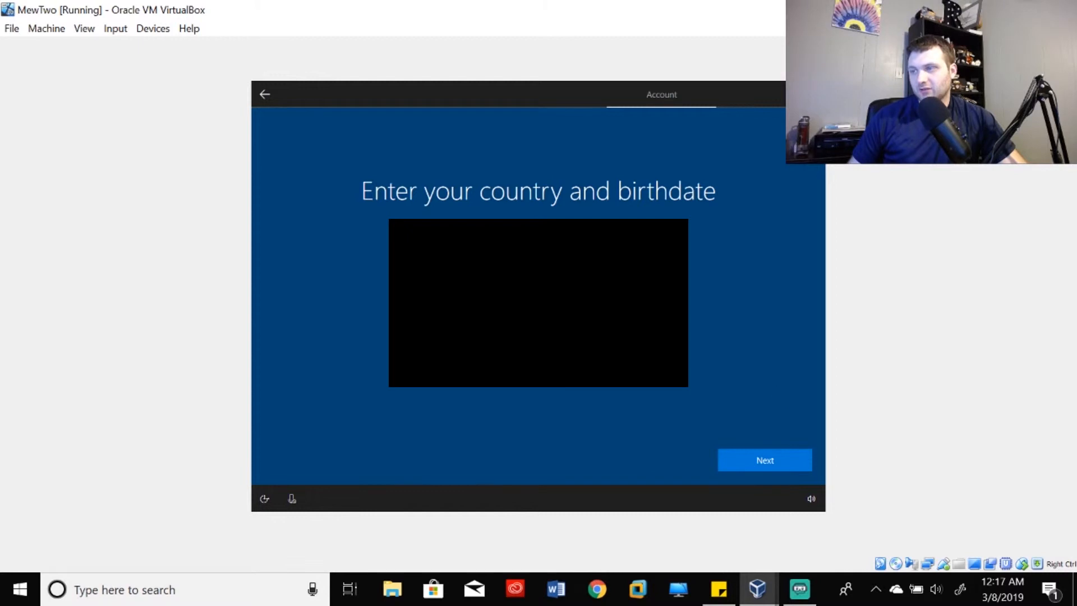
# - Roll the birth year back again and confirm the final birthdate
pyautogui.click(586, 375)
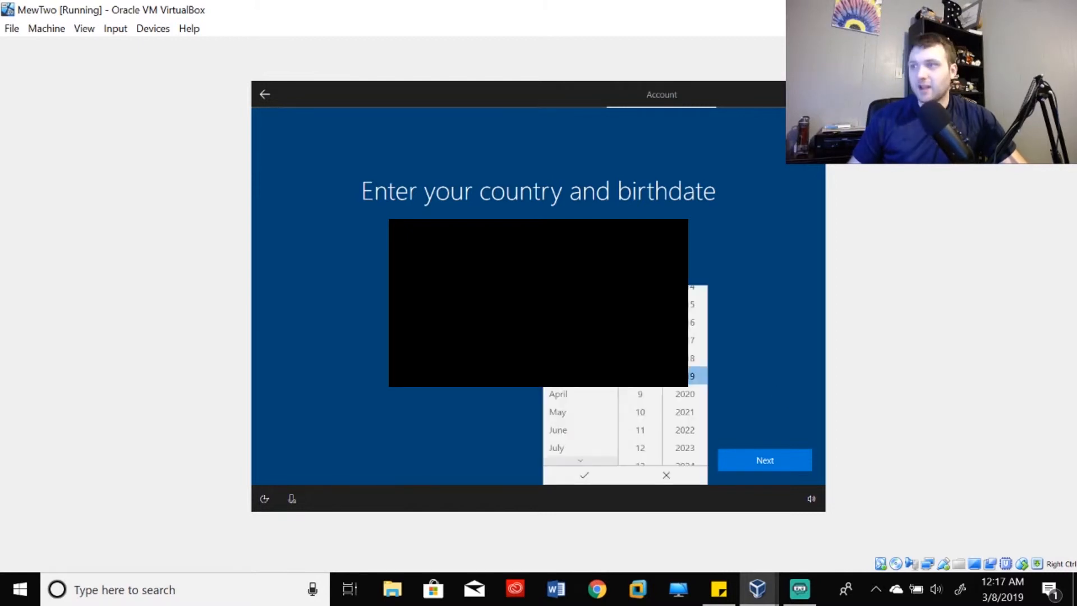
pyautogui.scroll(4, 690, 350)
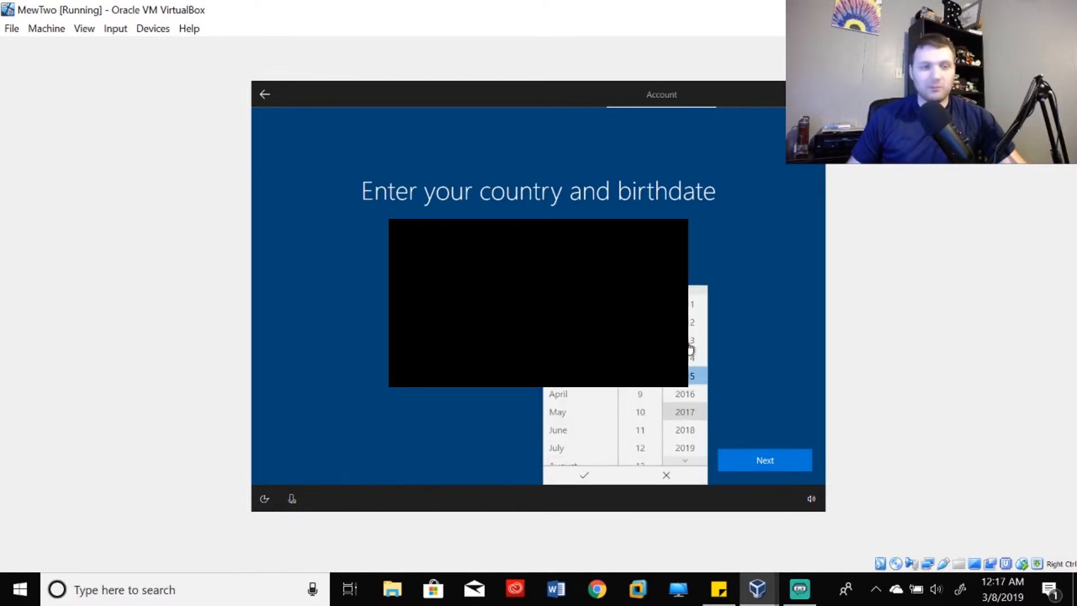
pyautogui.scroll(3, 690, 350)
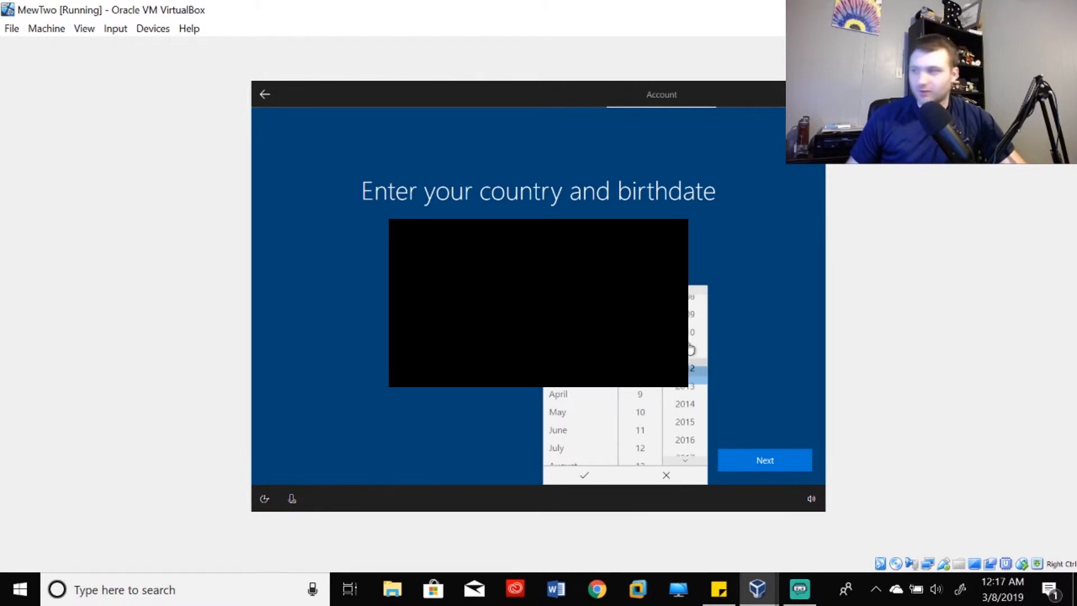
pyautogui.scroll(4, 691, 350)
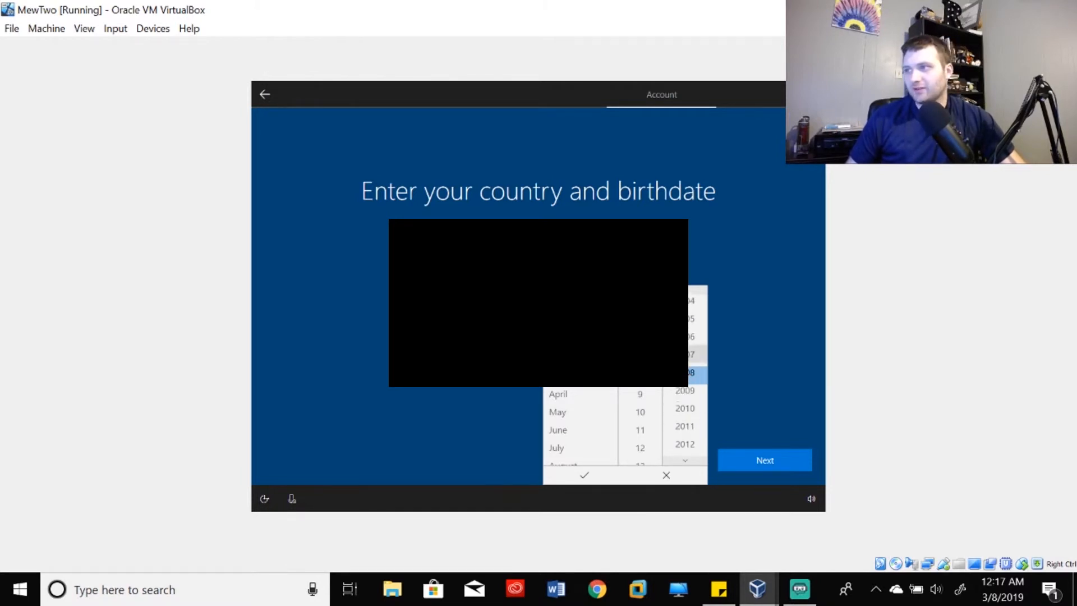
pyautogui.scroll(5, 691, 349)
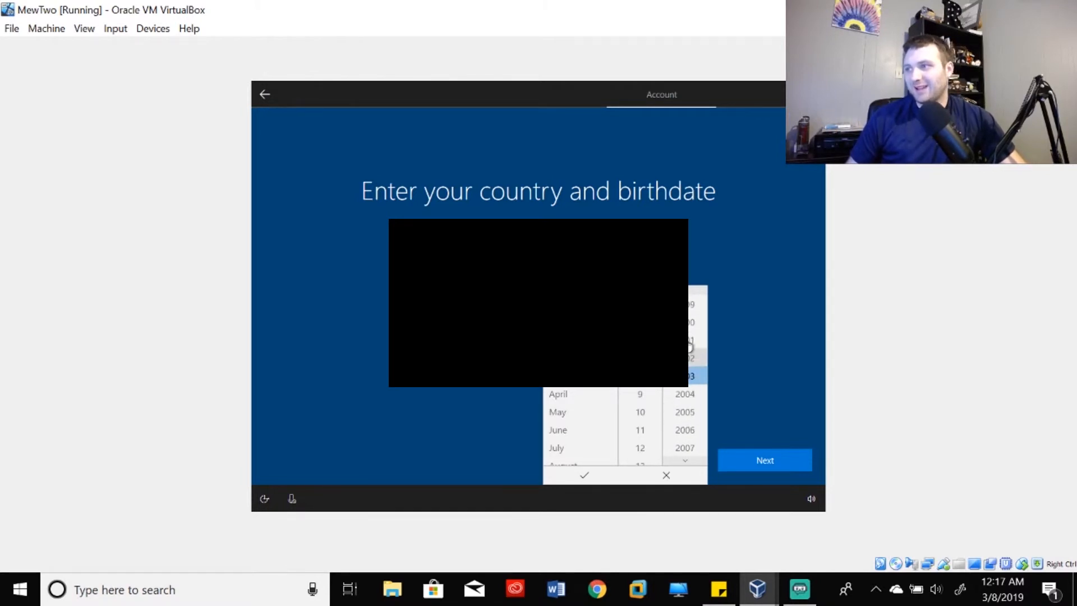
pyautogui.scroll(4, 690, 348)
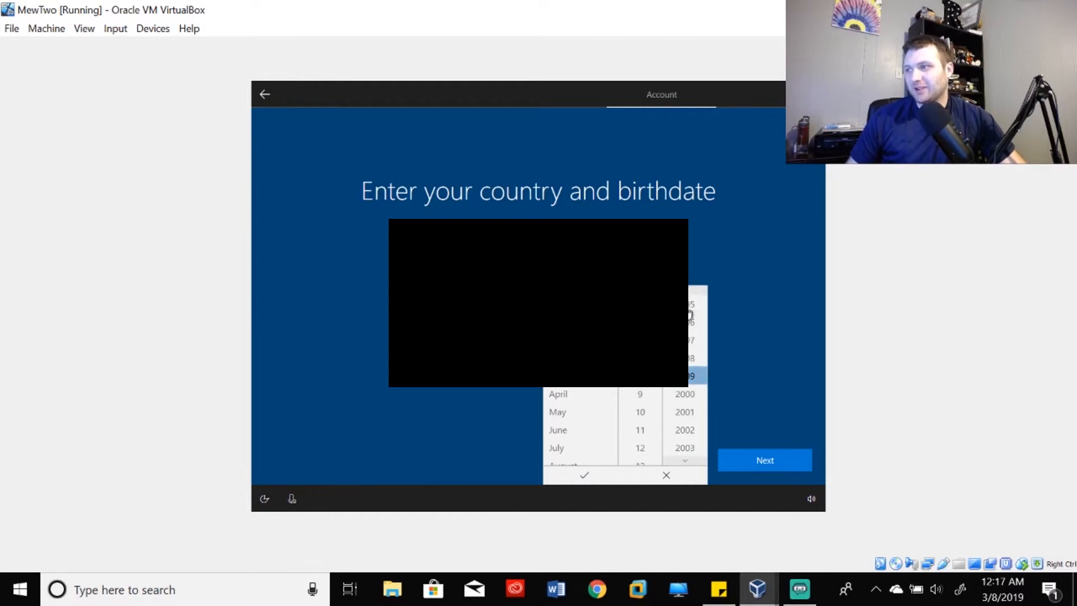
pyautogui.click(583, 476)
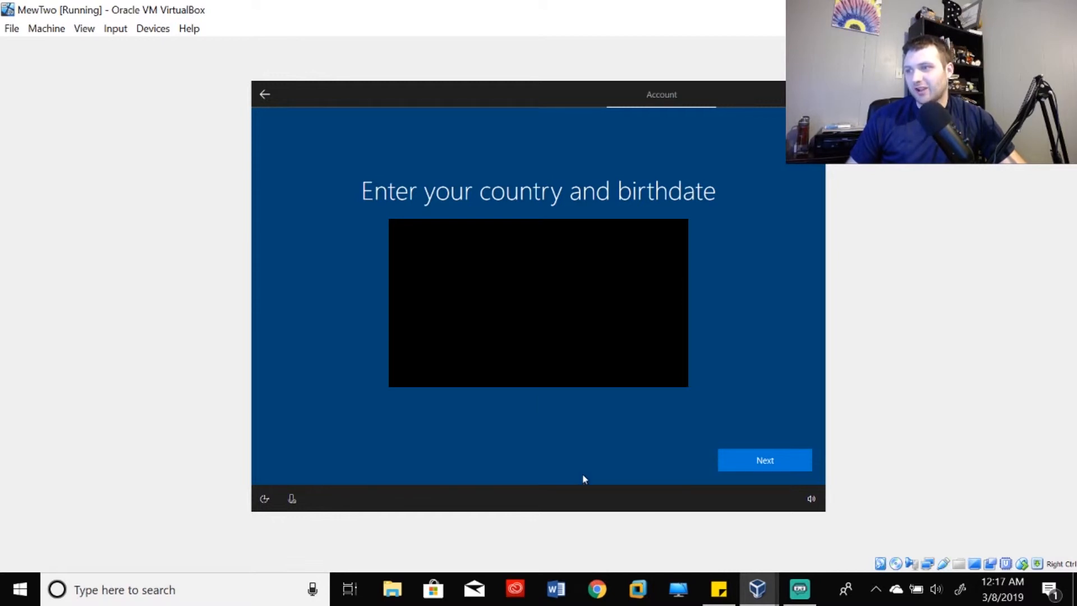
# - Continue past the birthdate page, keep phone number as security info, and proceed
pyautogui.click(730, 461)
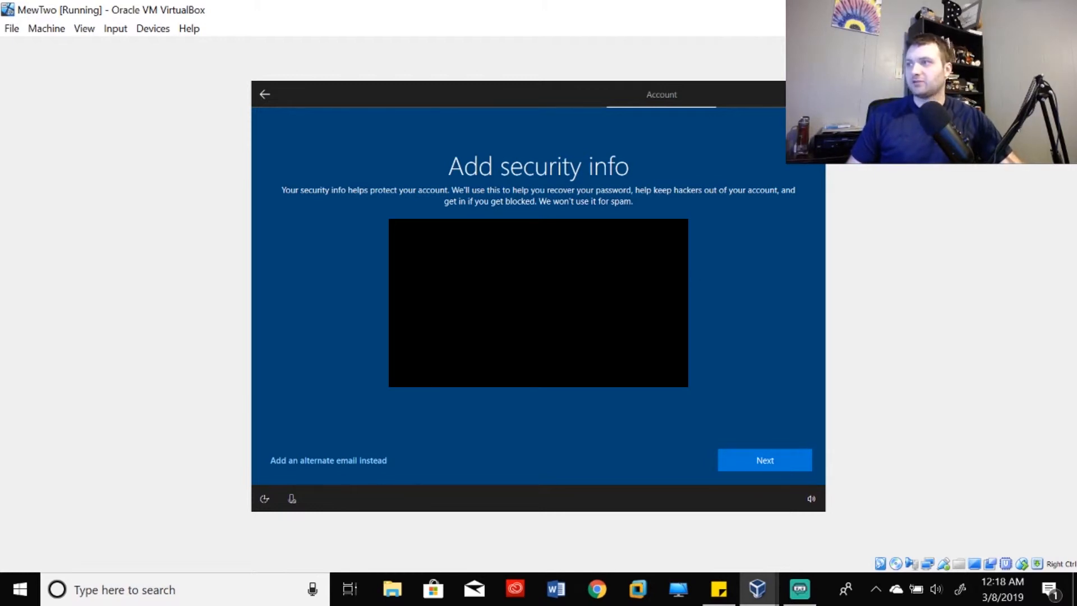
pyautogui.click(375, 461)
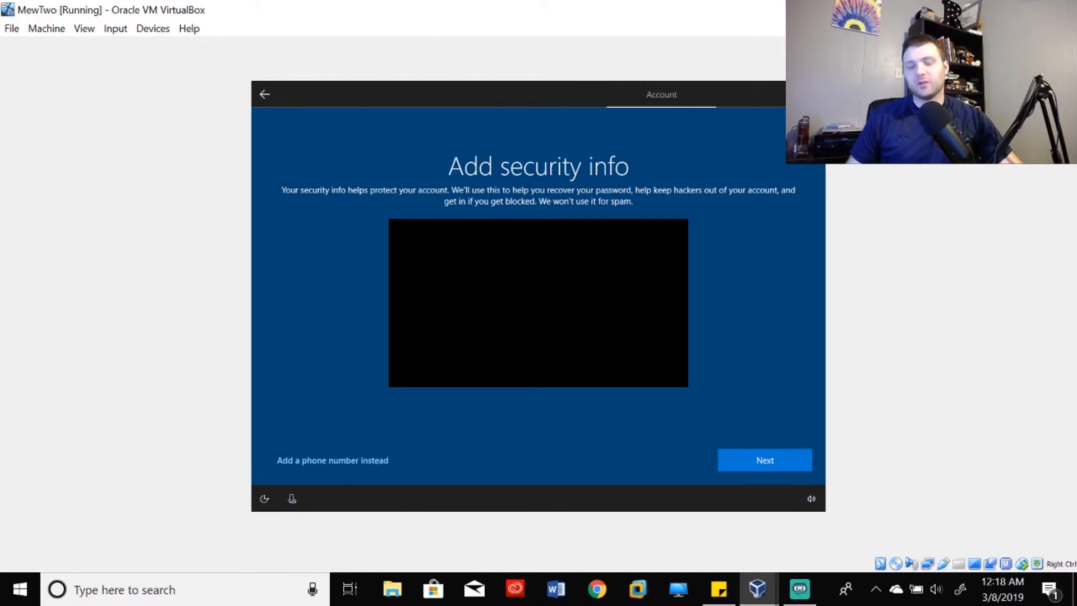
pyautogui.click(351, 460)
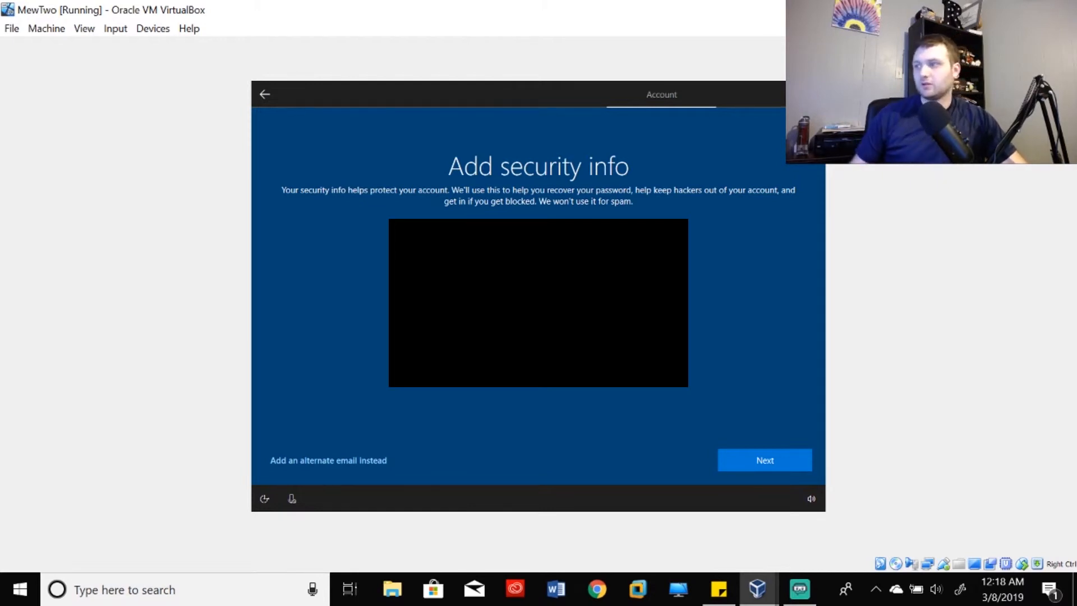
pyautogui.click(733, 457)
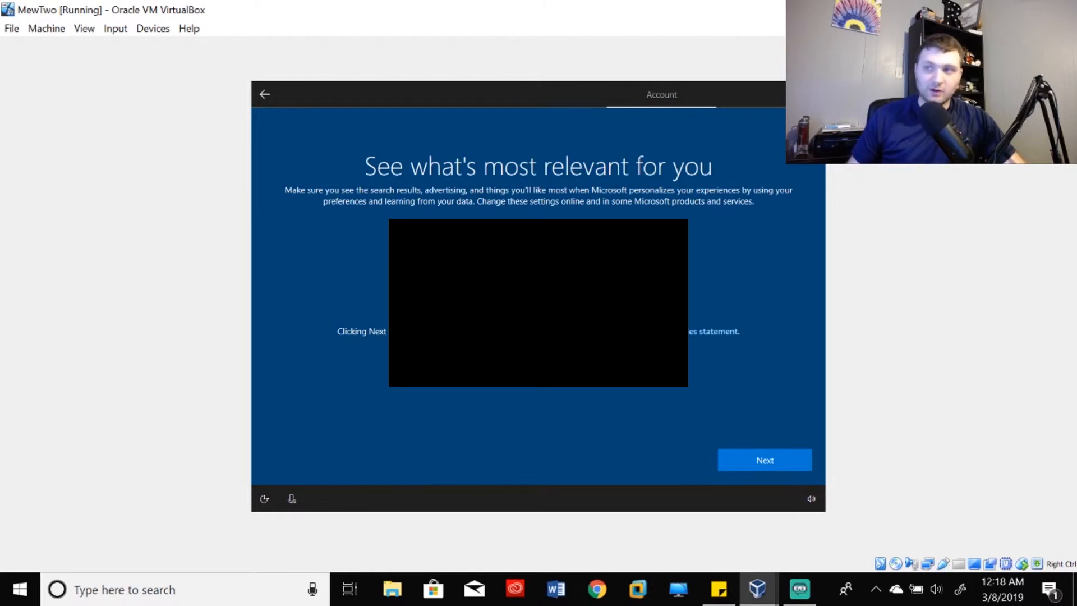
# - Accept the personalised experience settings, then restore, move and re-maximise the VirtualBox window
pyautogui.click(728, 464)
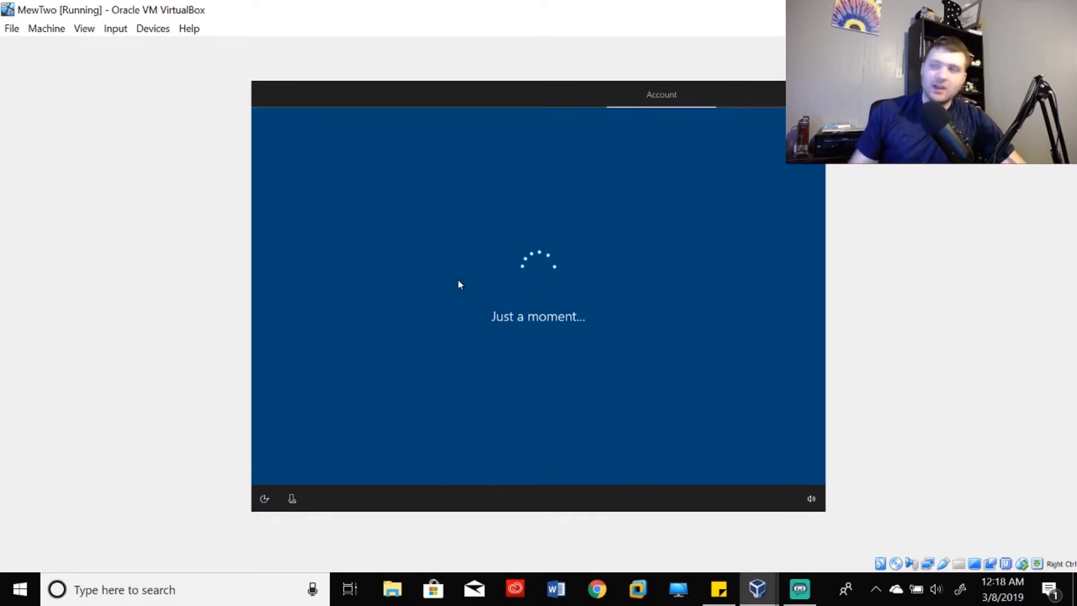
pyautogui.click(1018, 10)
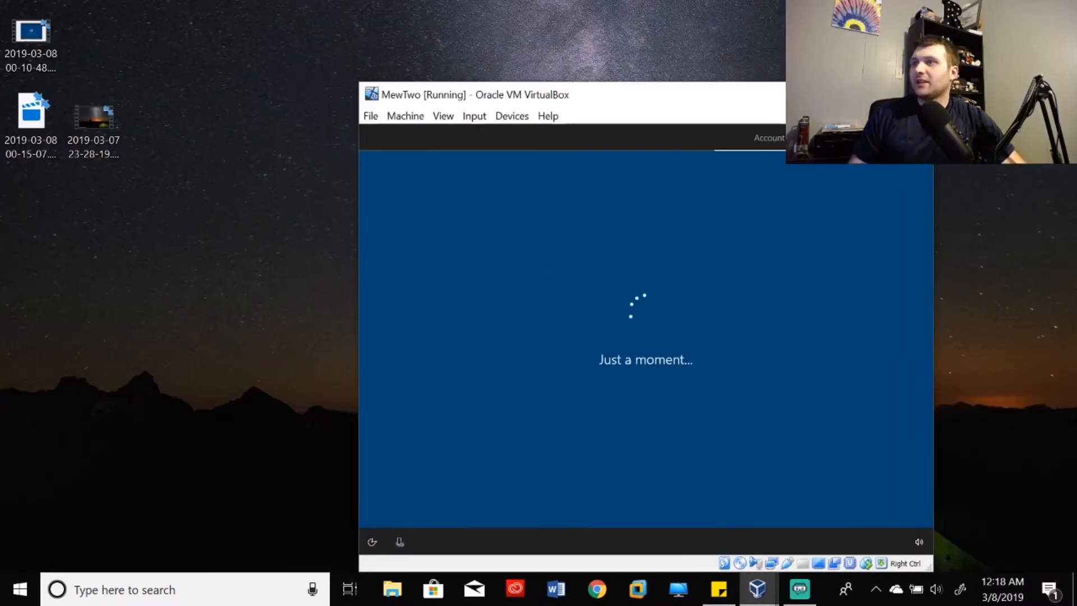
pyautogui.moveTo(623, 94); pyautogui.dragTo(706, 63)
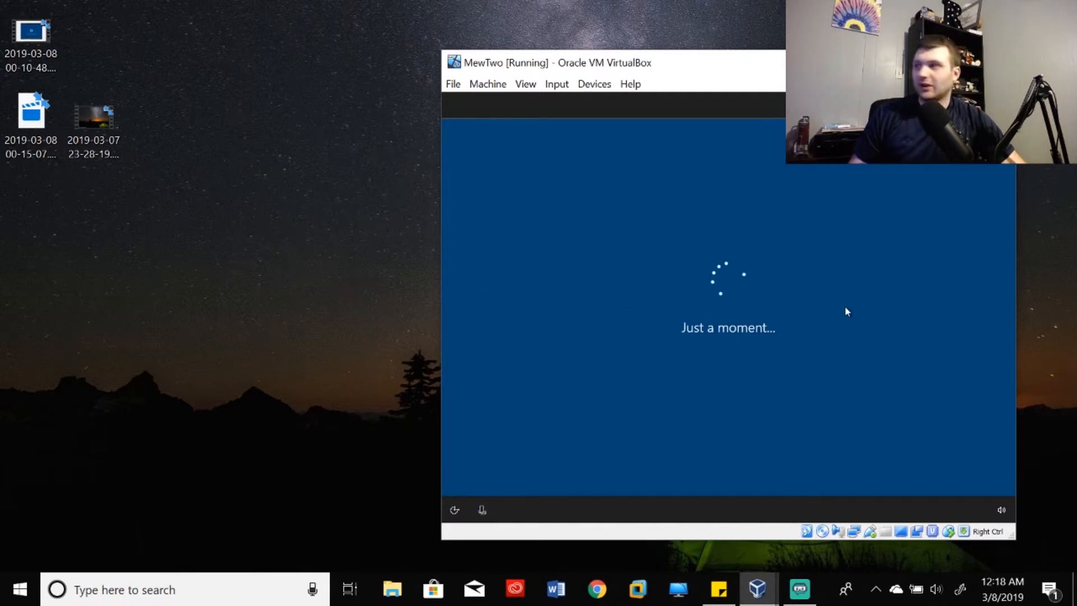
pyautogui.click(958, 63)
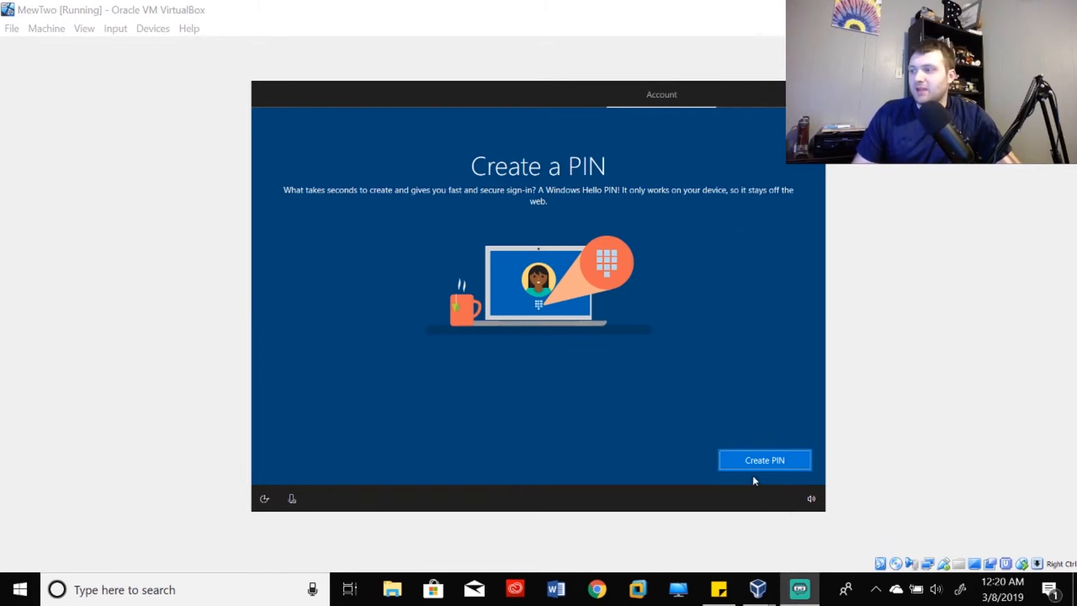
# - Enter a four-digit Windows Hello PIN in New PIN and again in Confirm PIN
pyautogui.click(748, 459)
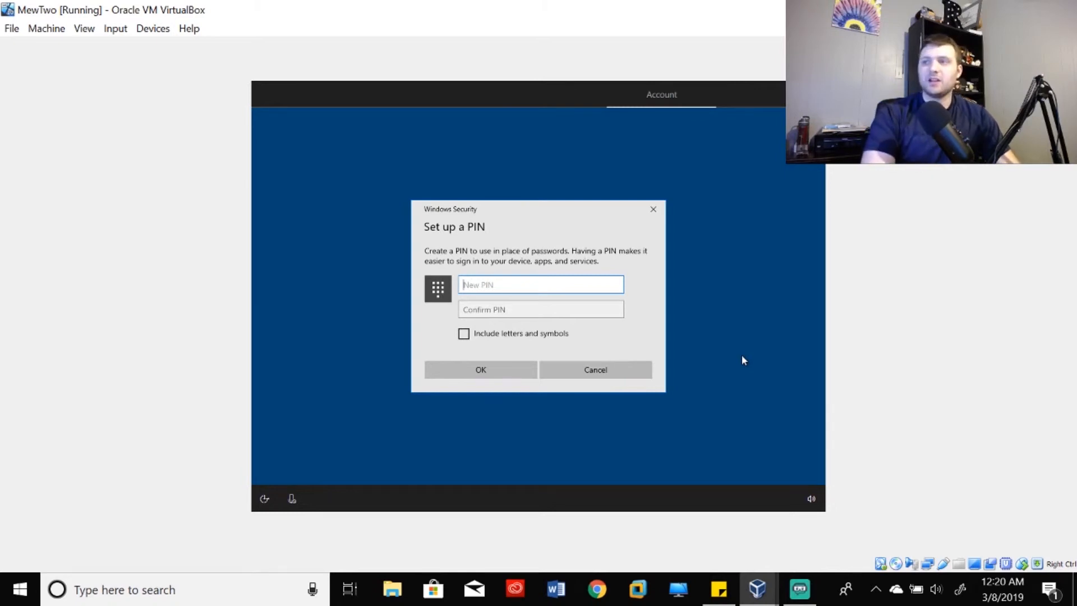
pyautogui.write('1234')
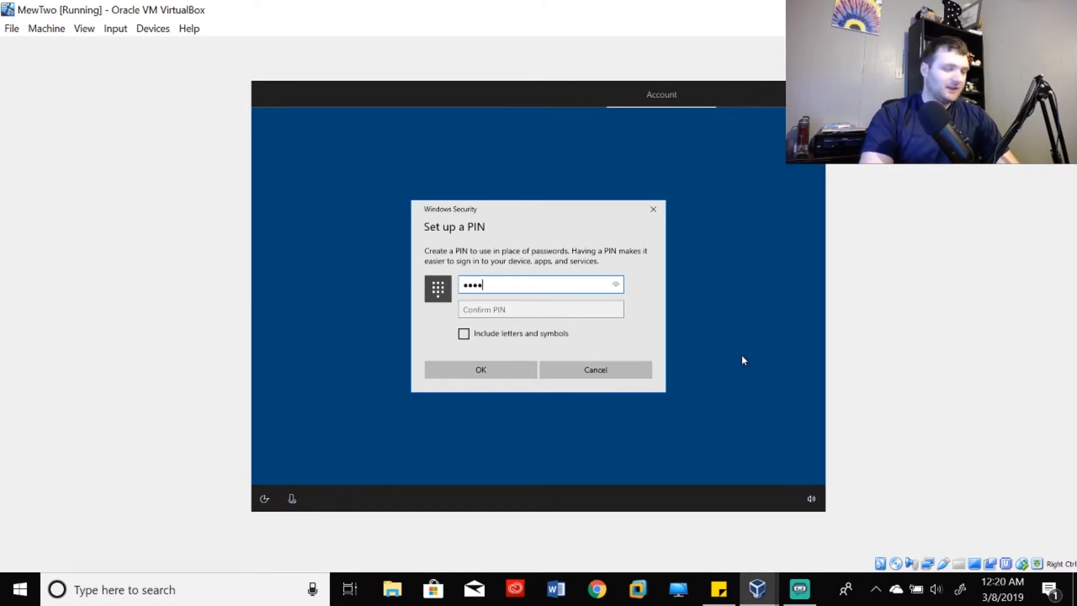
pyautogui.press('Tab')
pyautogui.write('1234')
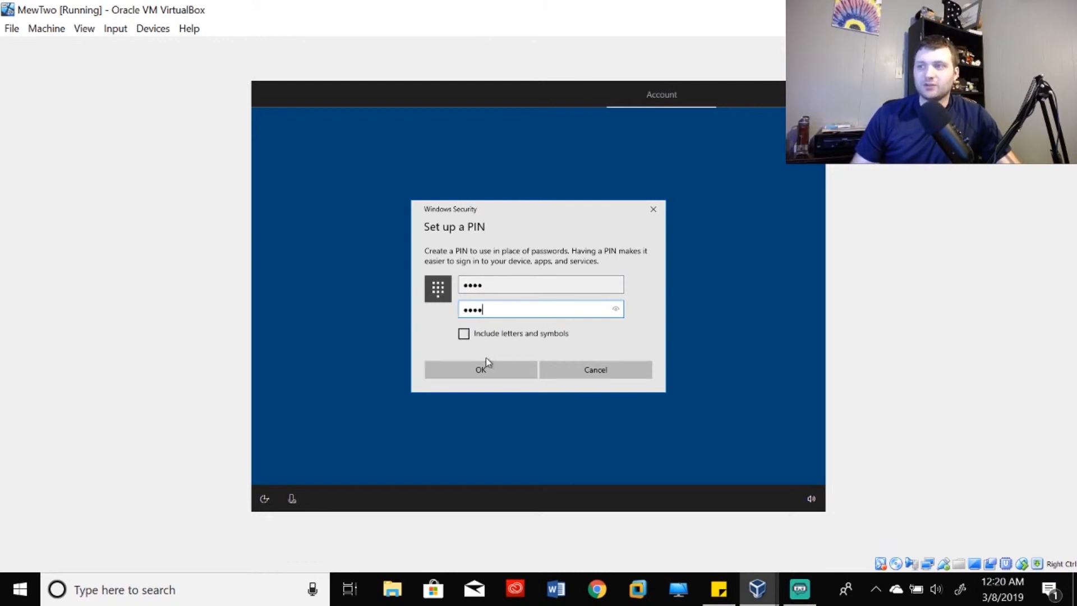
# - Save the PIN, then skip phone linking, OneDrive backup, Cortana and activity history
pyautogui.click(520, 379)
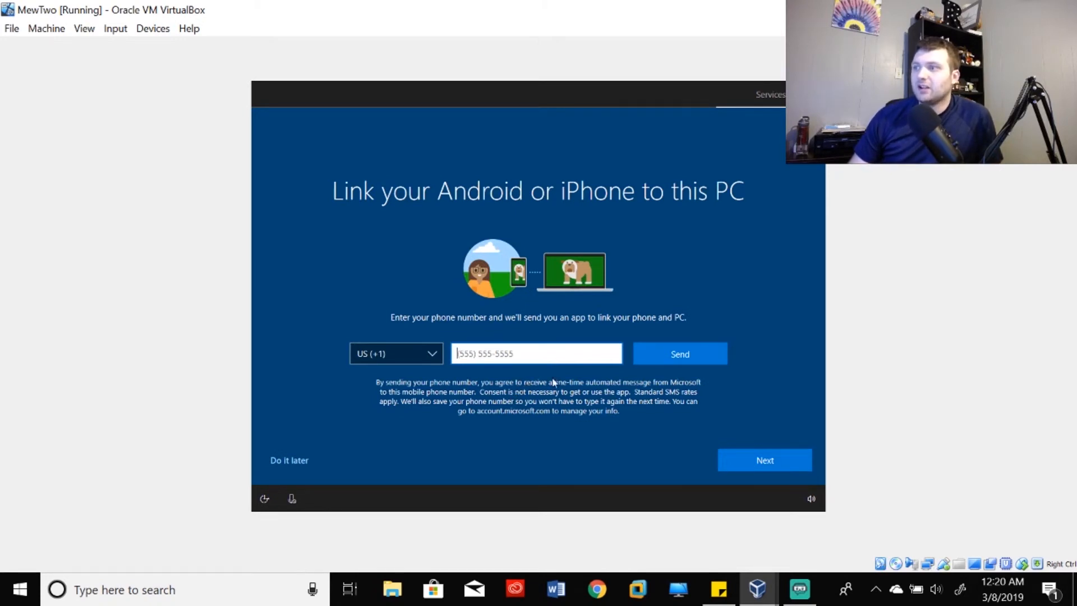
pyautogui.click(296, 464)
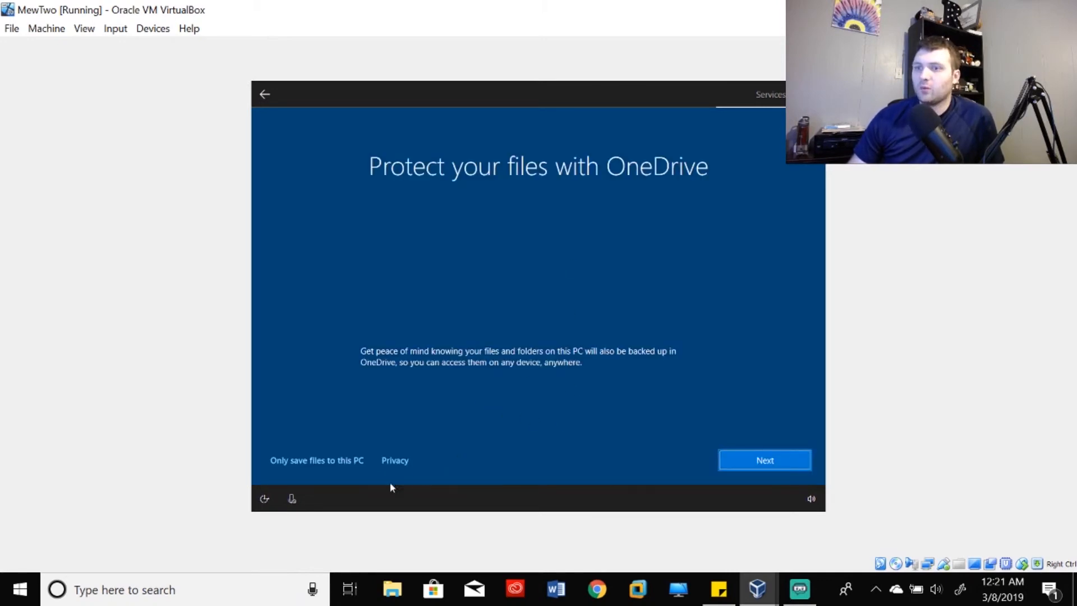
pyautogui.click(327, 465)
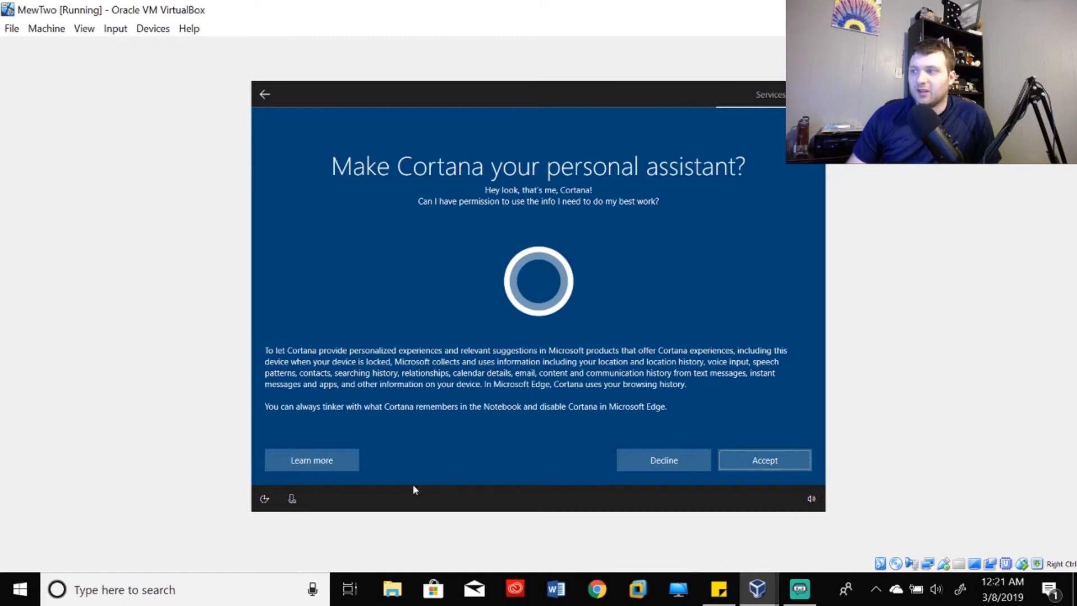
pyautogui.click(649, 465)
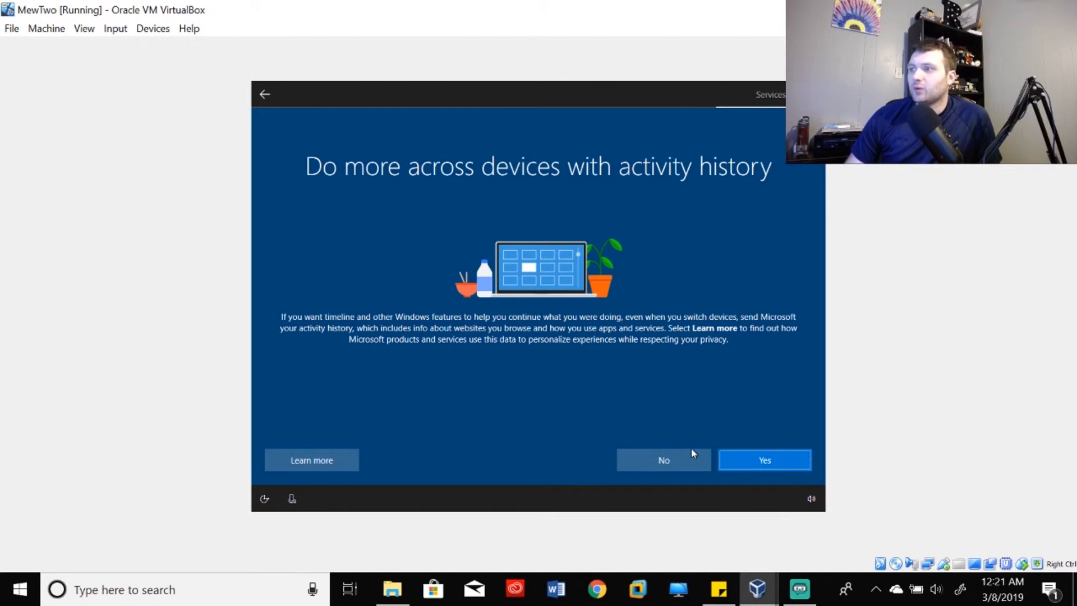
pyautogui.click(671, 459)
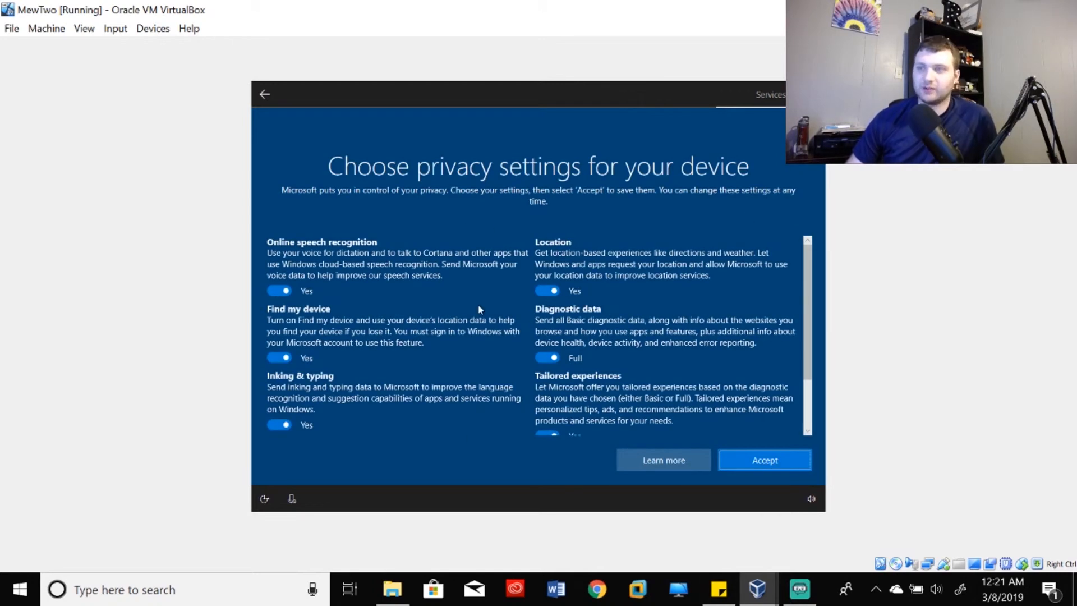
# - Turn off online speech recognition, Find my device, and inking & typing data sharing
pyautogui.click(287, 291)
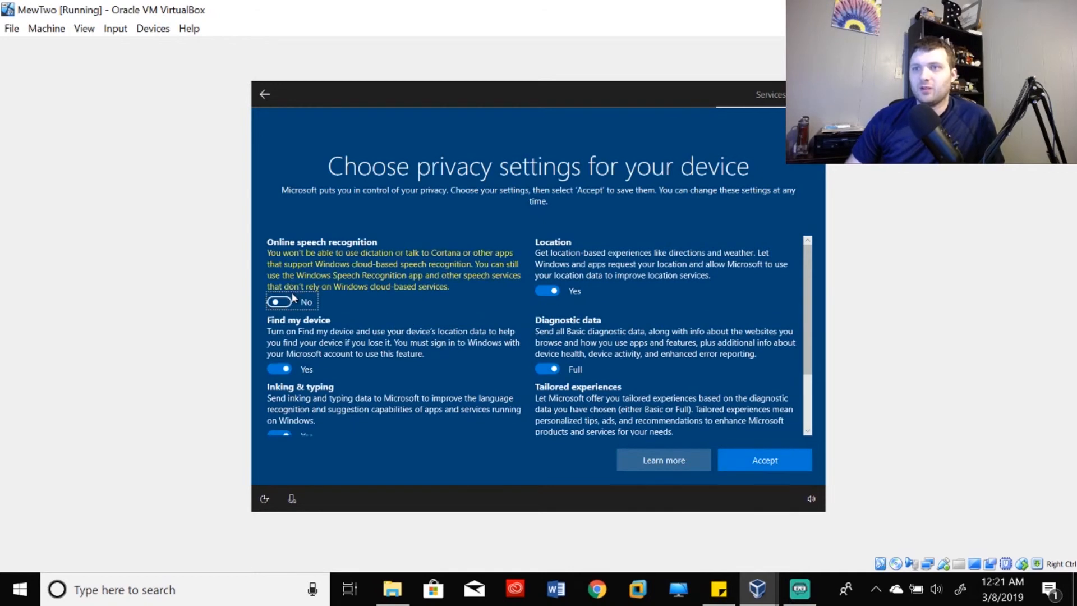
pyautogui.click(283, 365)
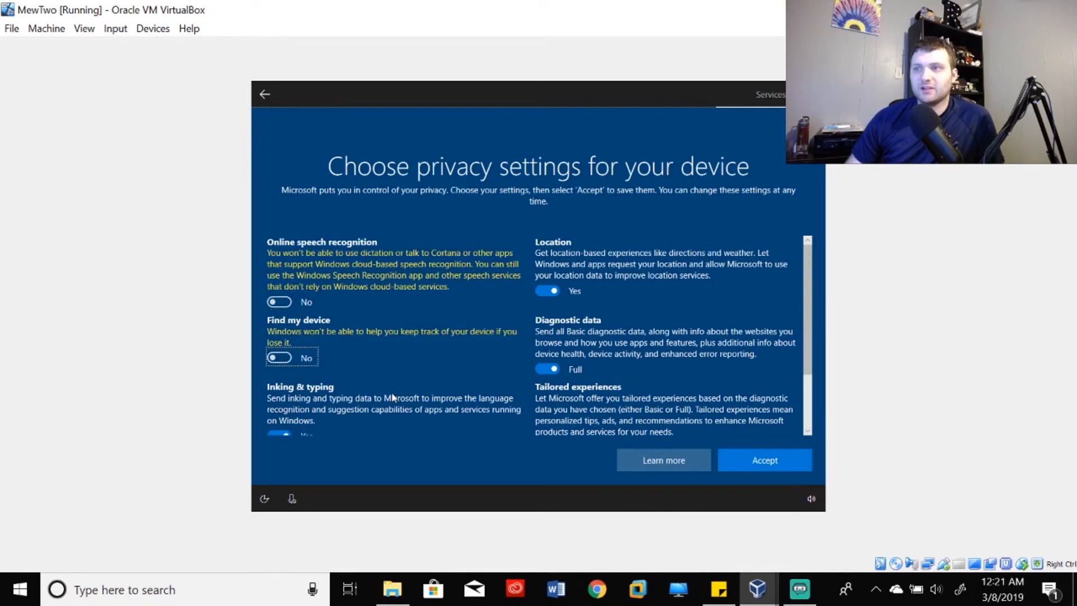
pyautogui.scroll(-1, 303, 382)
pyautogui.scroll(-1, 303, 383)
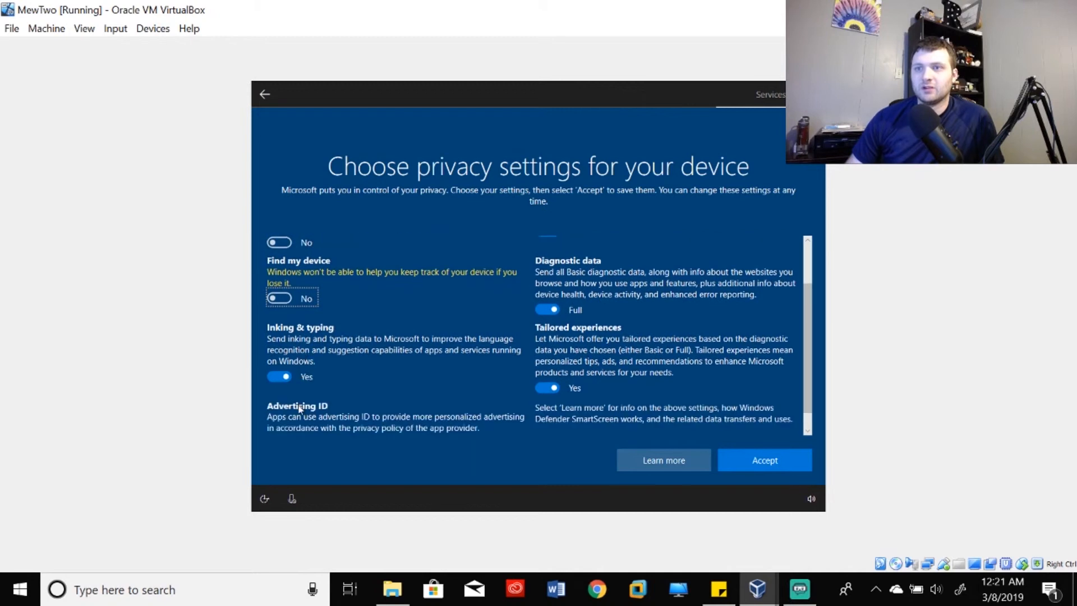
pyautogui.click(301, 380)
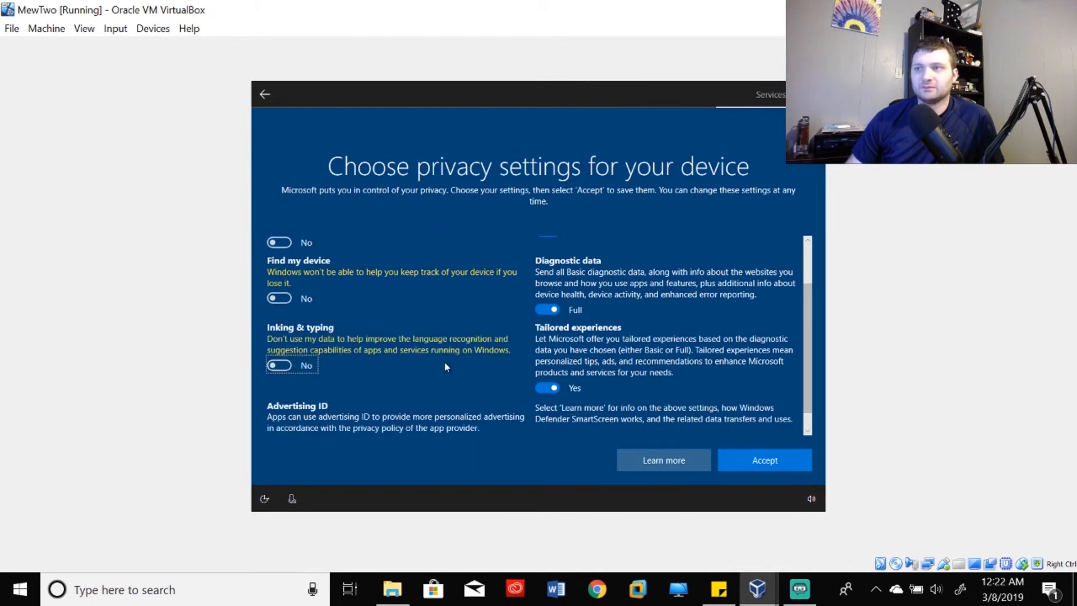
pyautogui.scroll(-1, 446, 365)
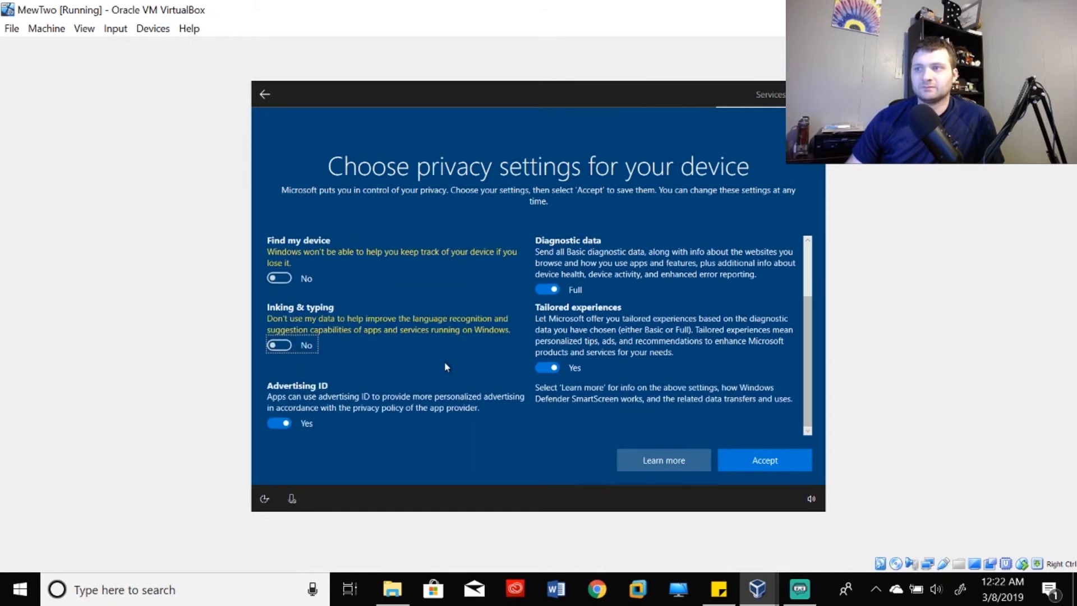
# - Turn off Advertising ID and Tailored experiences, set diagnostics to Basic, and accept
pyautogui.click(287, 424)
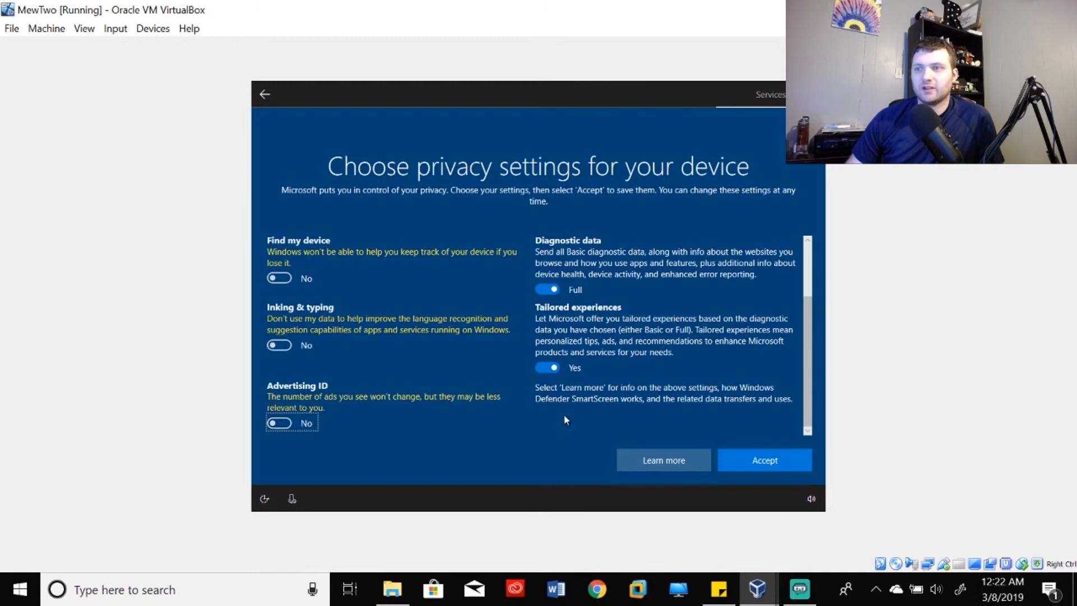
pyautogui.click(550, 366)
pyautogui.scroll(2, 550, 364)
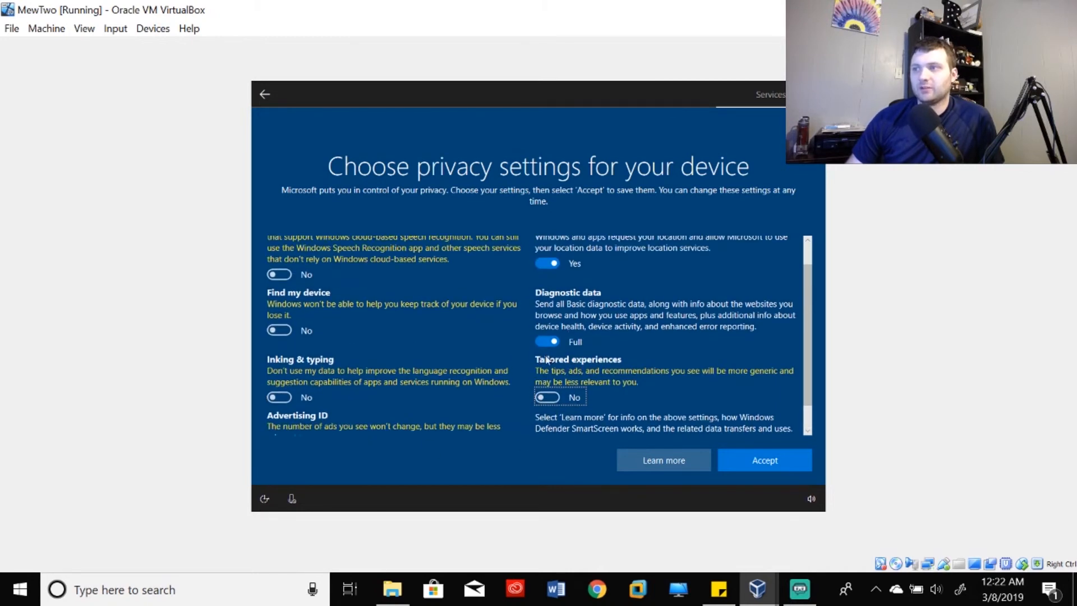
pyautogui.click(550, 350)
pyautogui.scroll(1, 550, 350)
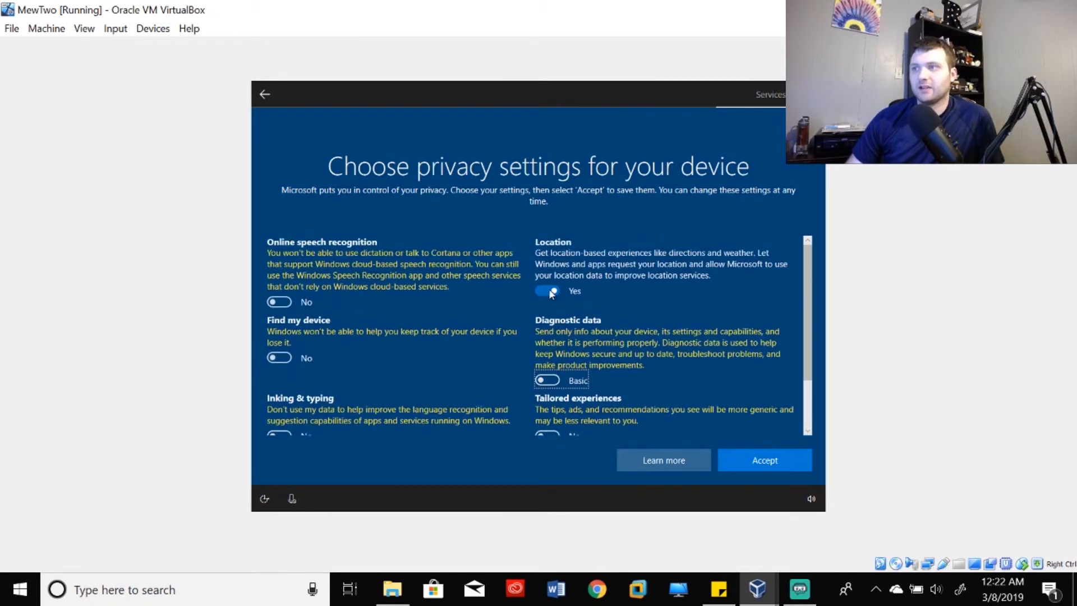
pyautogui.click(737, 459)
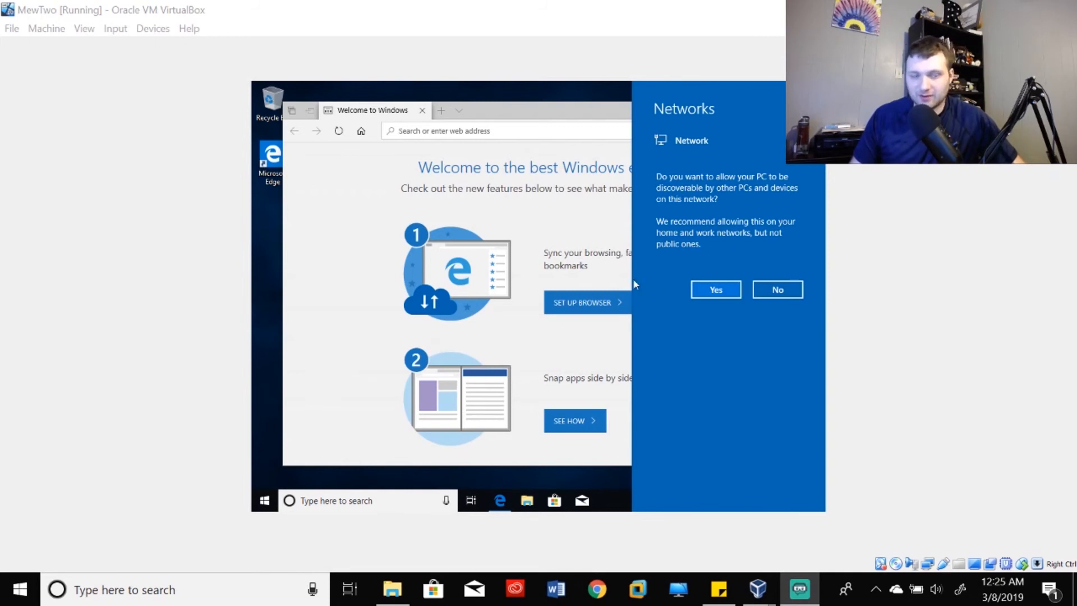
# - Make the VM discoverable on its network and close Edge's Welcome to Windows overlay
pyautogui.click(734, 300)
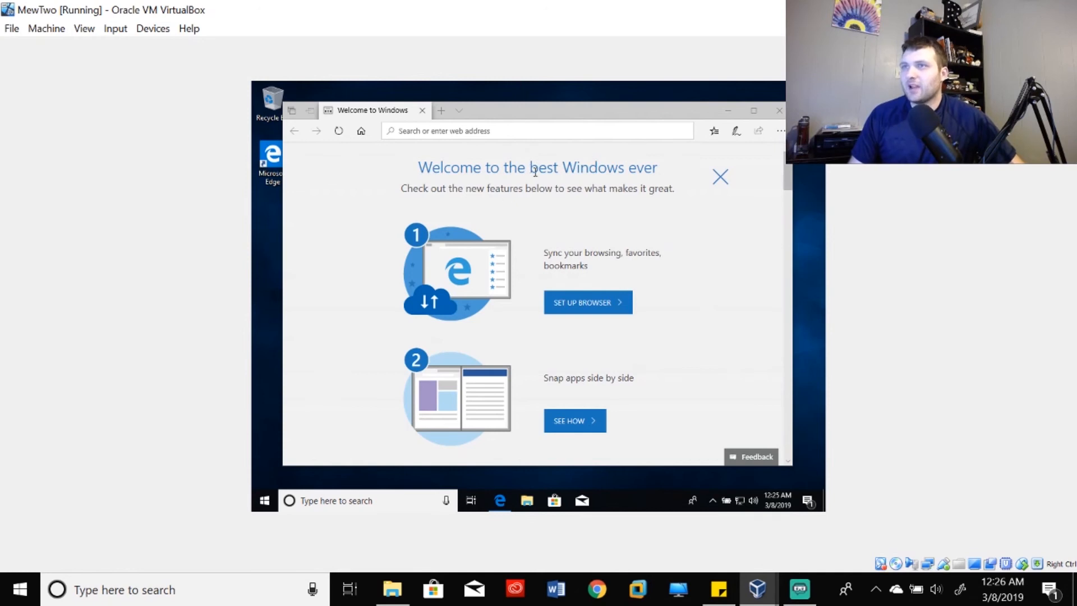
pyautogui.click(721, 177)
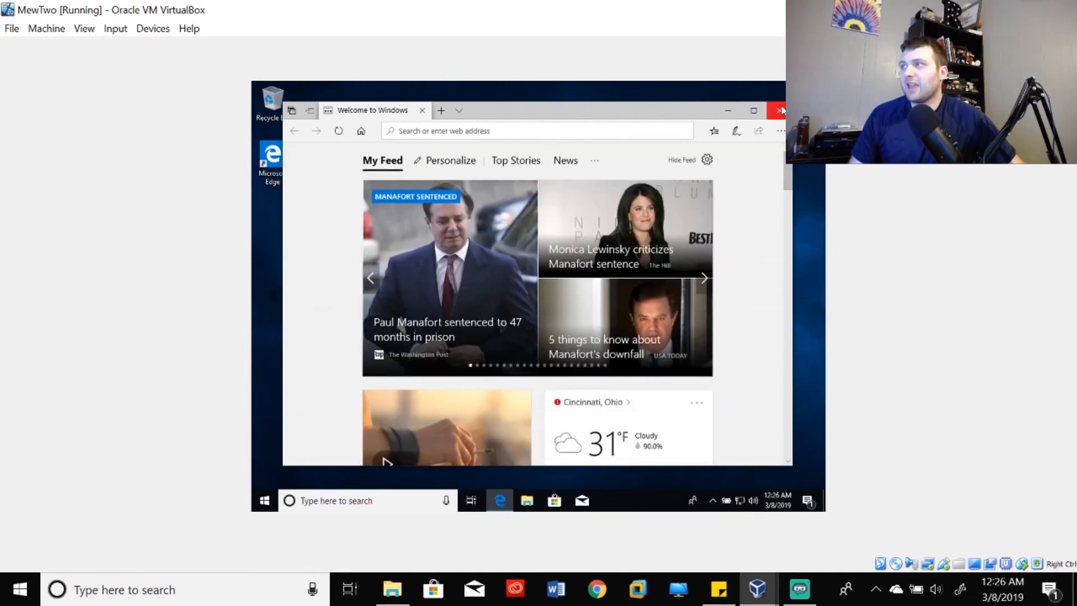
# - Close Edge in the VM, check the hidden tray icons, and return to the Windows 10 desktop
pyautogui.click(774, 114)
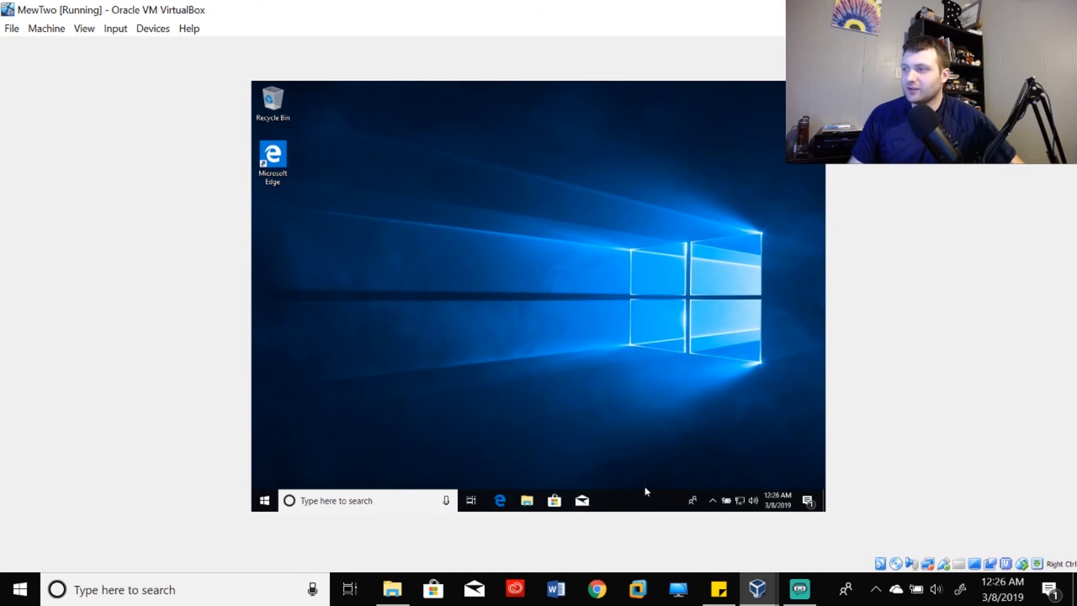
pyautogui.click(713, 501)
pyautogui.click(713, 501)
pyautogui.click(713, 501)
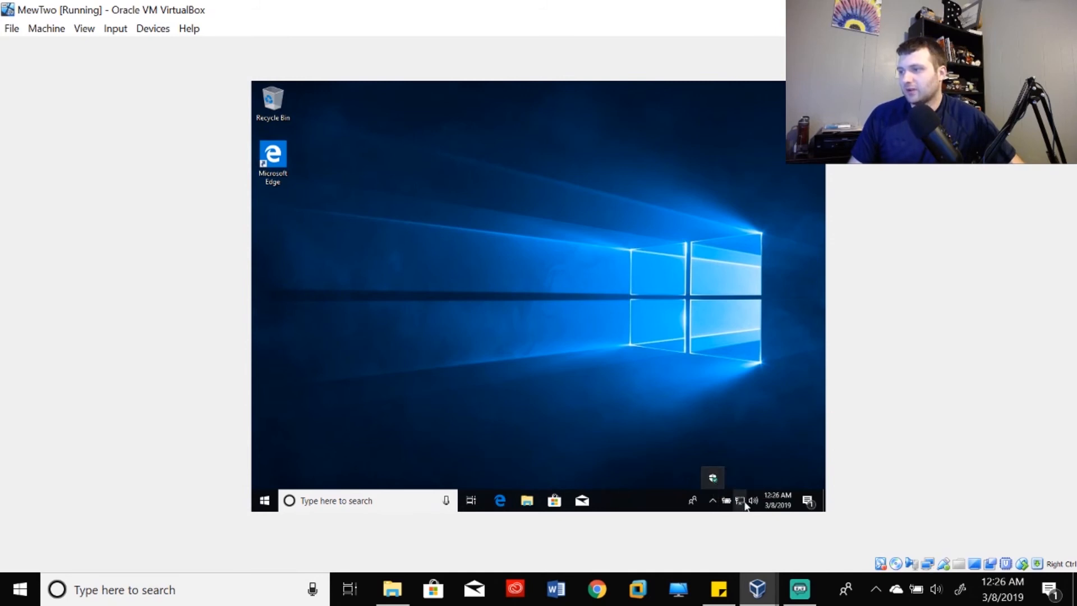
pyautogui.click(710, 369)
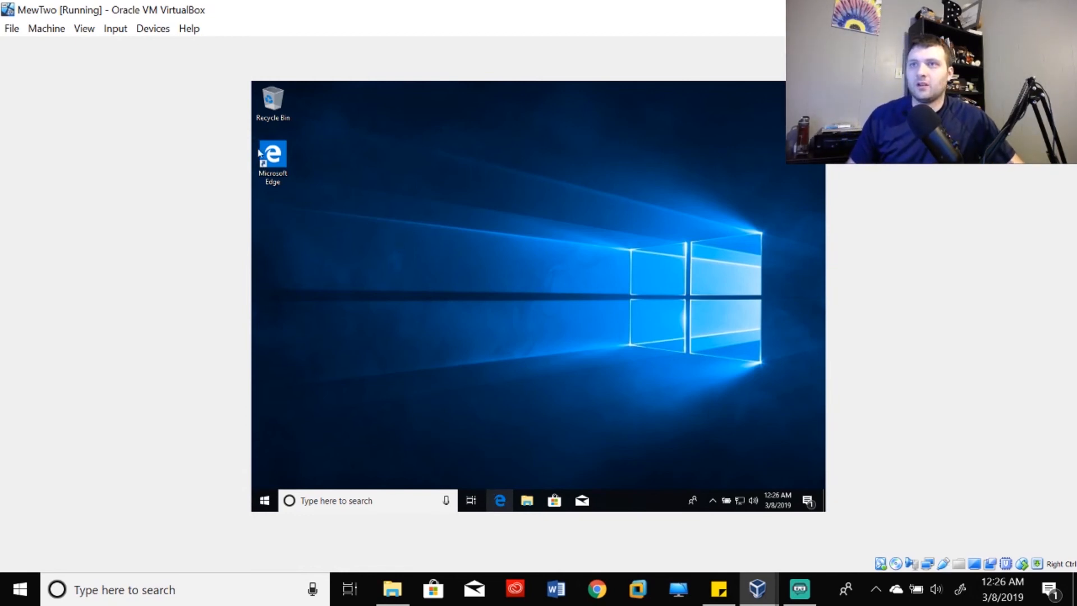
pyautogui.doubleClick(259, 168)
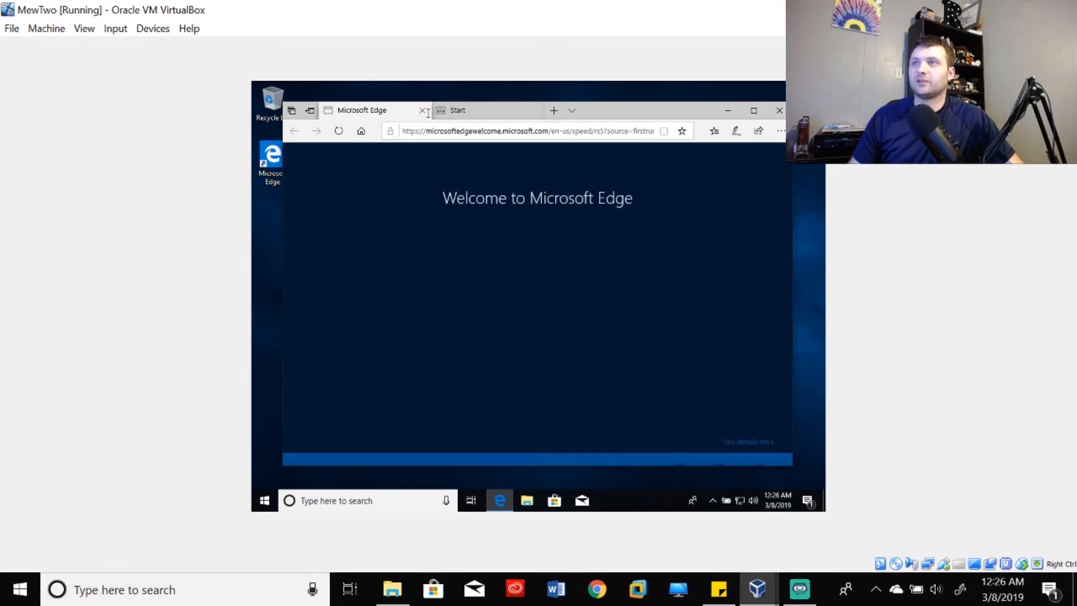
pyautogui.click(479, 133)
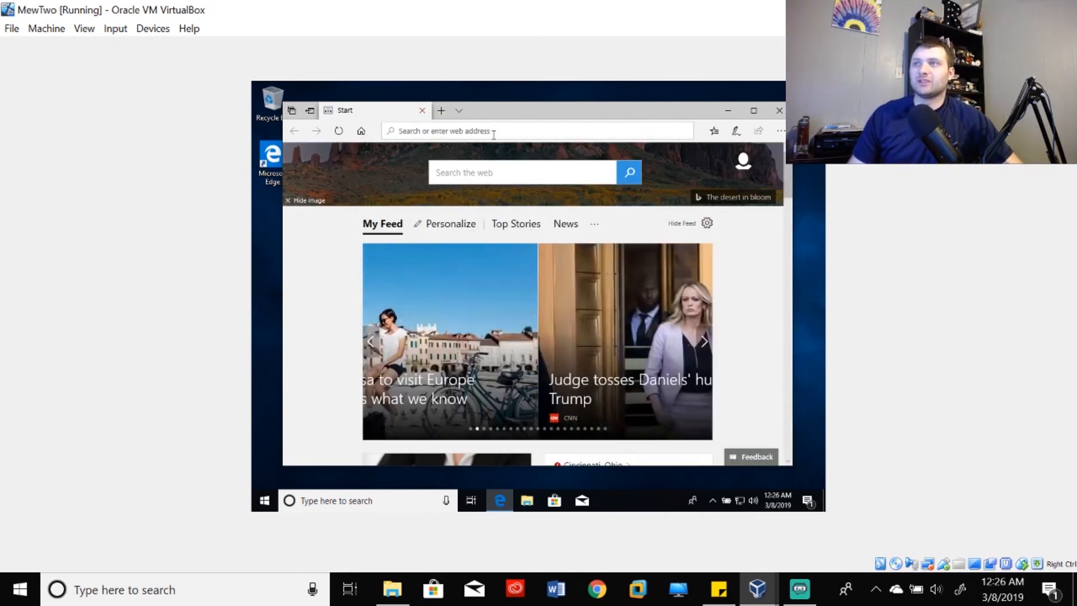
pyautogui.write('www.')
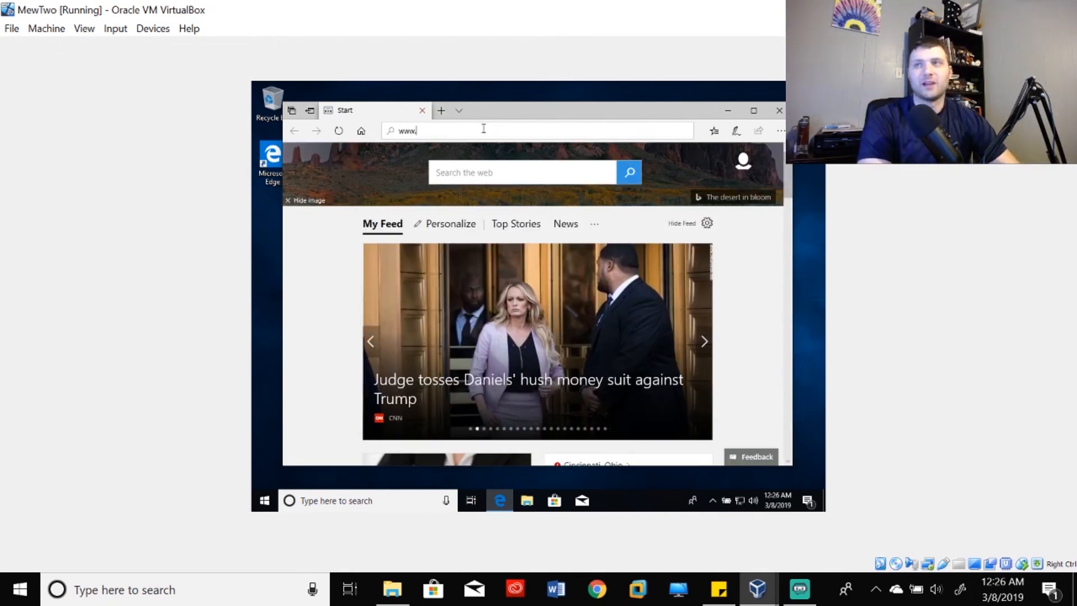
pyautogui.write('google.c')
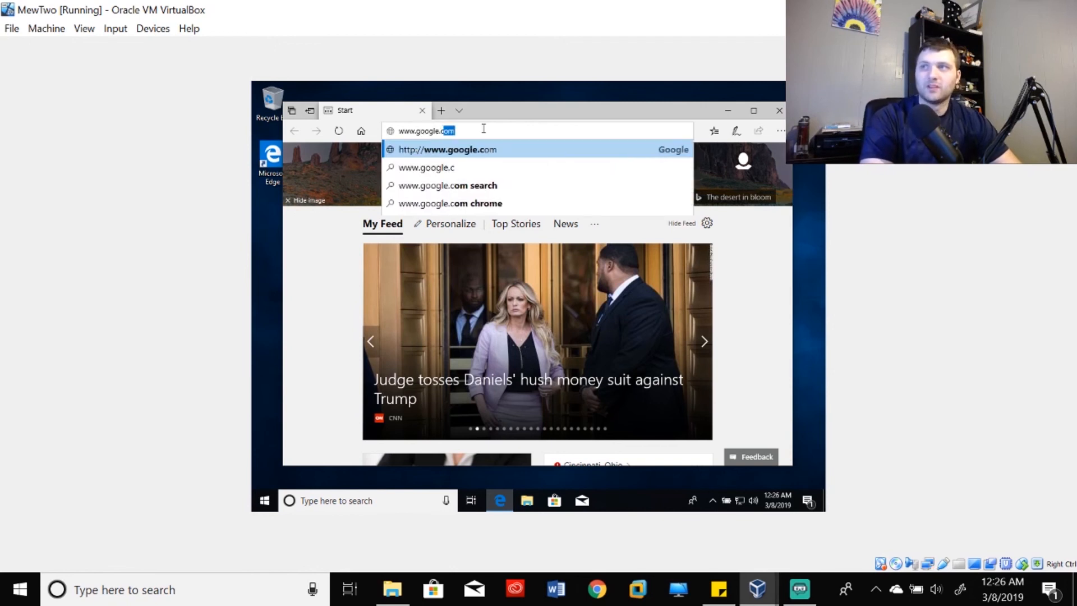
pyautogui.write('om')
pyautogui.press('Return')
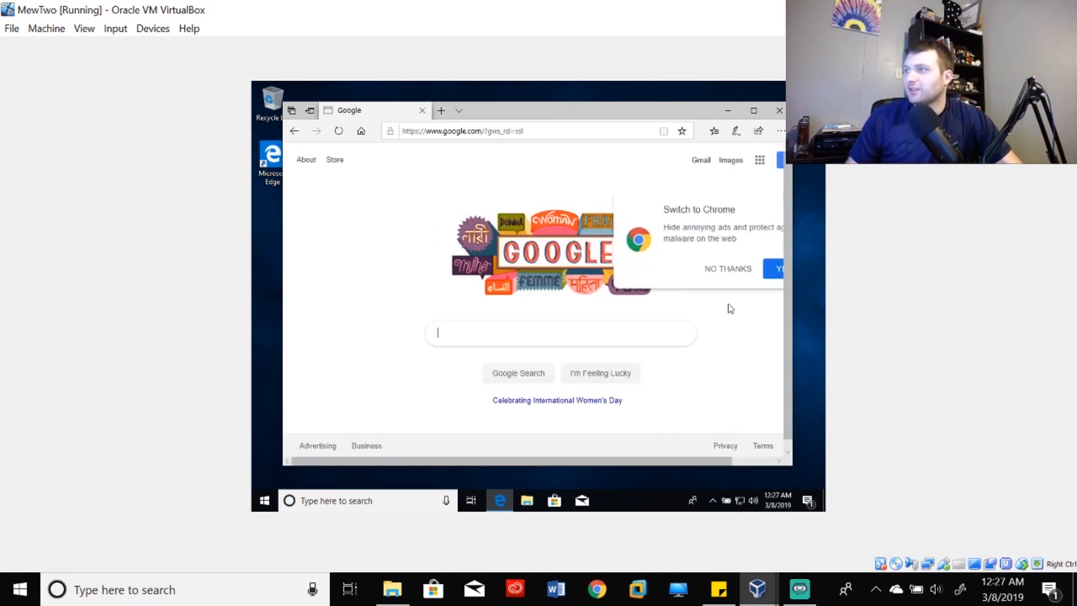
pyautogui.click(717, 270)
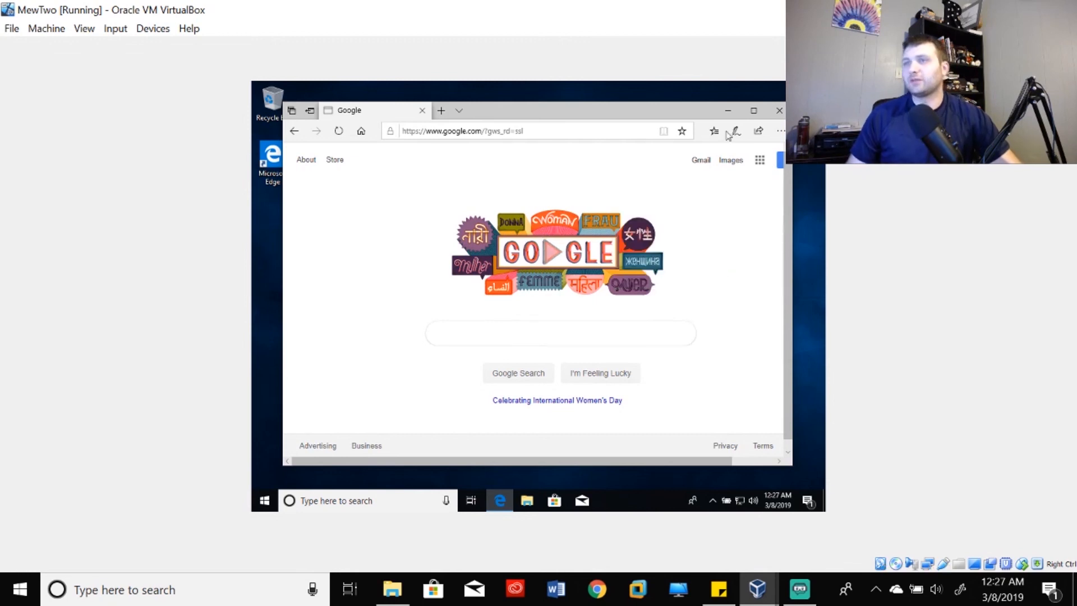